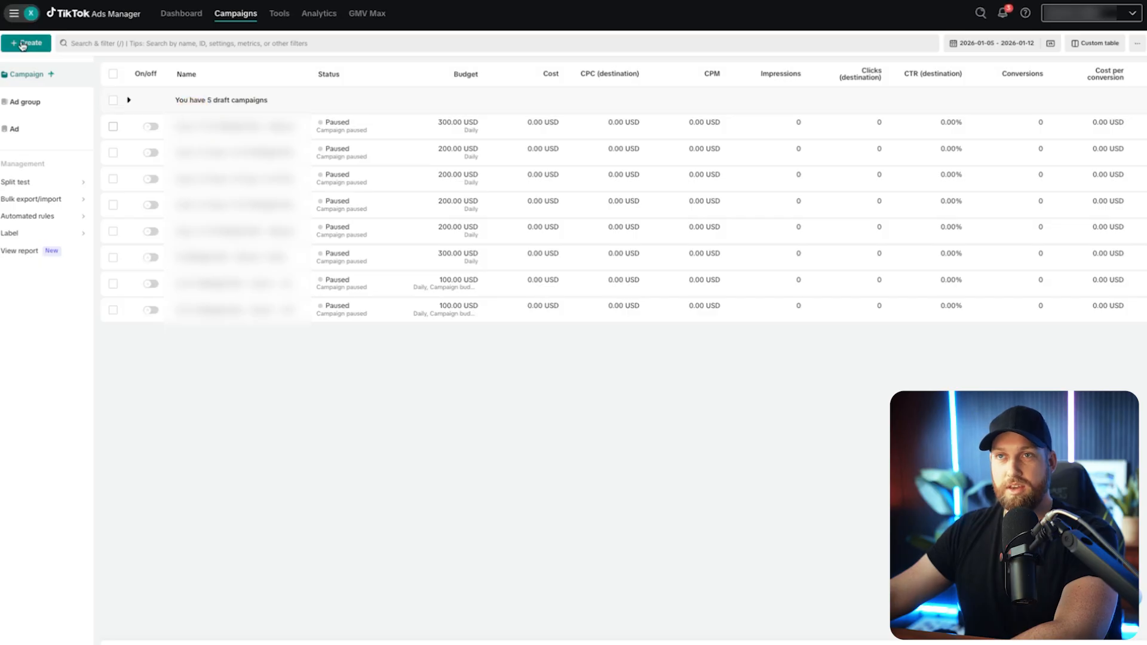
Start creating a new ad campaign.
click(47, 46)
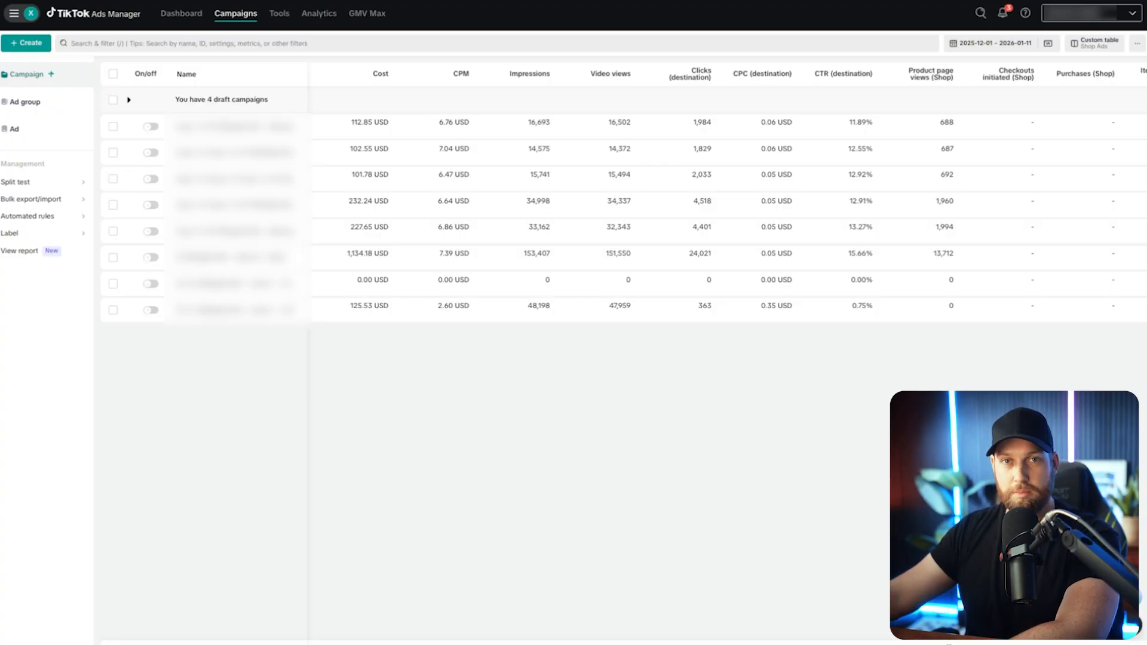
click(650, 362)
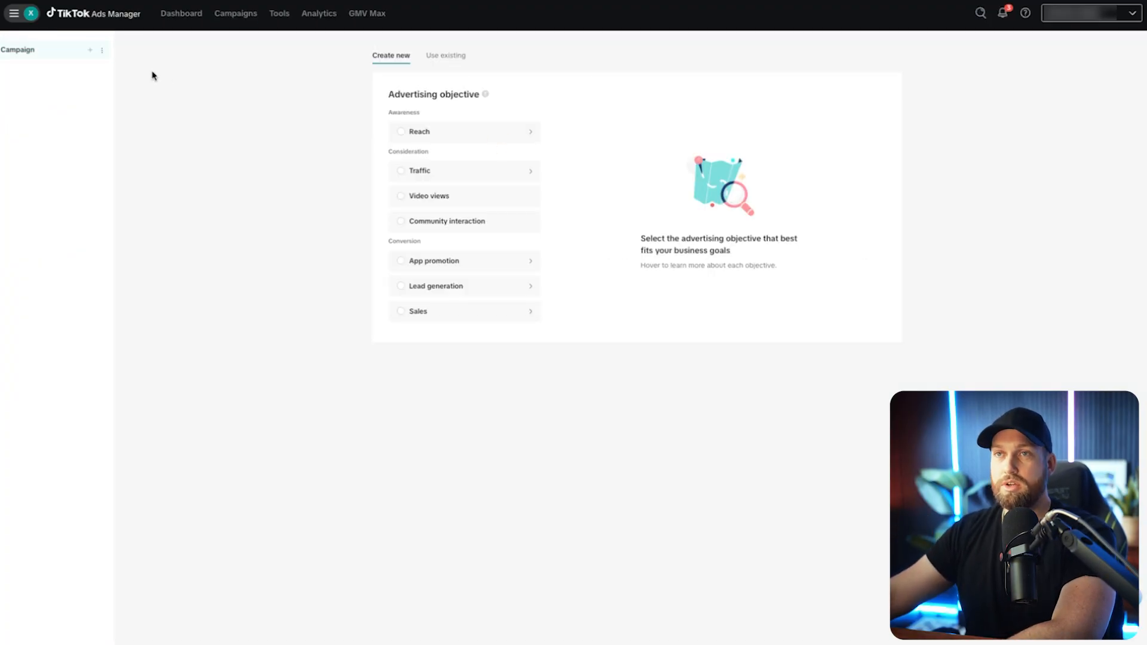
click(13, 14)
click(225, 131)
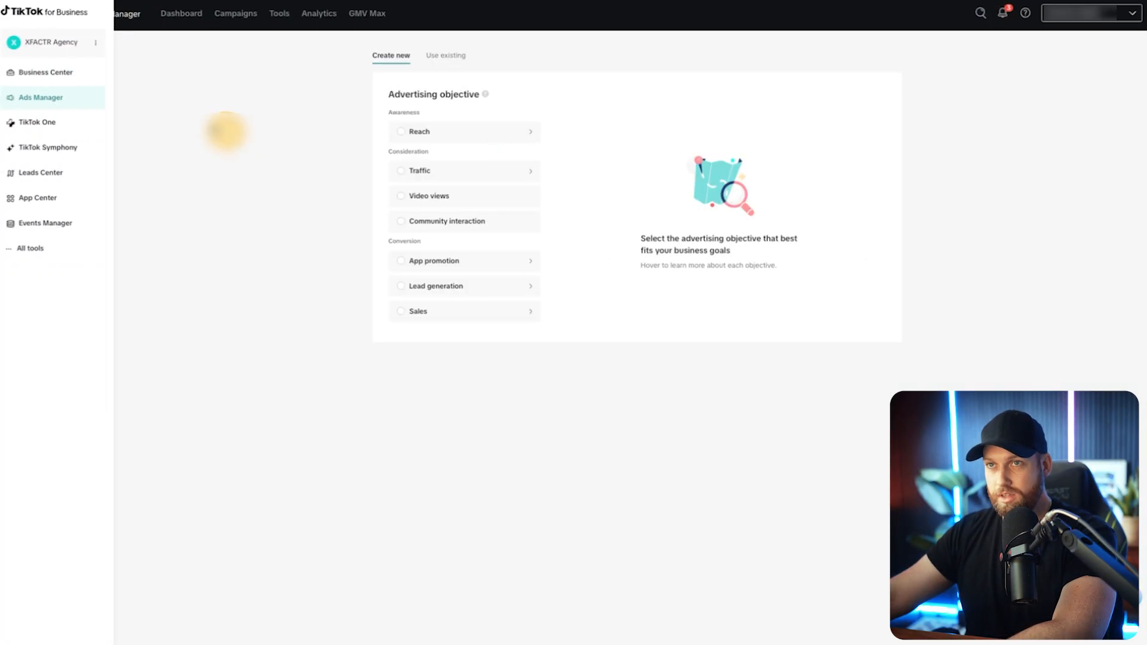
click(335, 145)
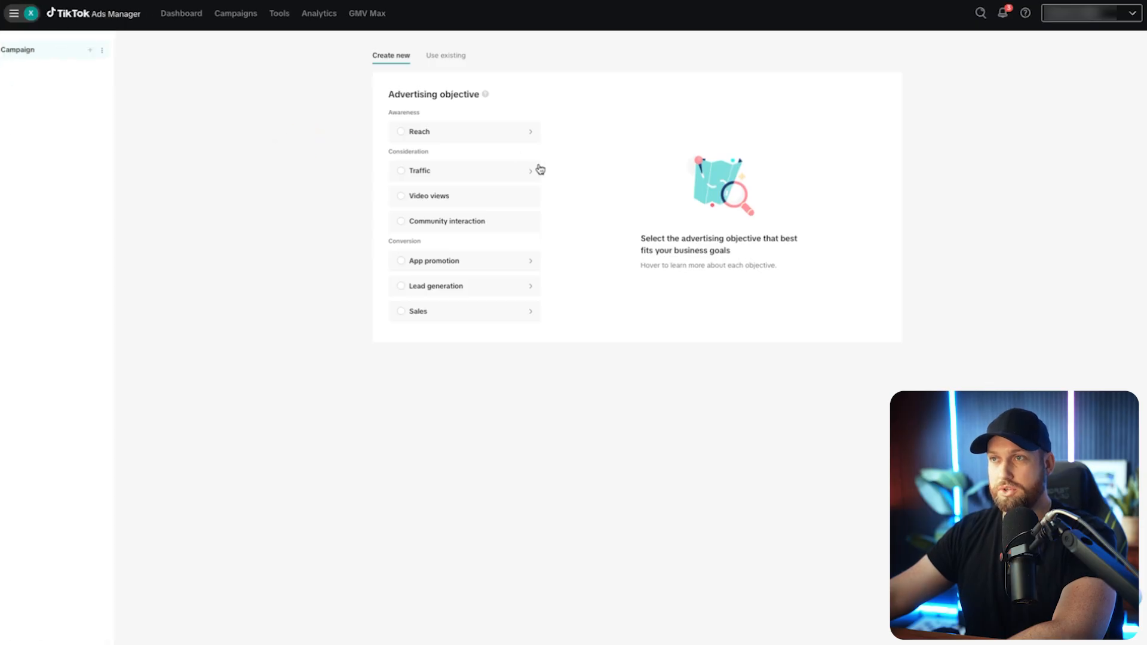
Choose Traffic as the advertising objective of the new campaign.
click(419, 132)
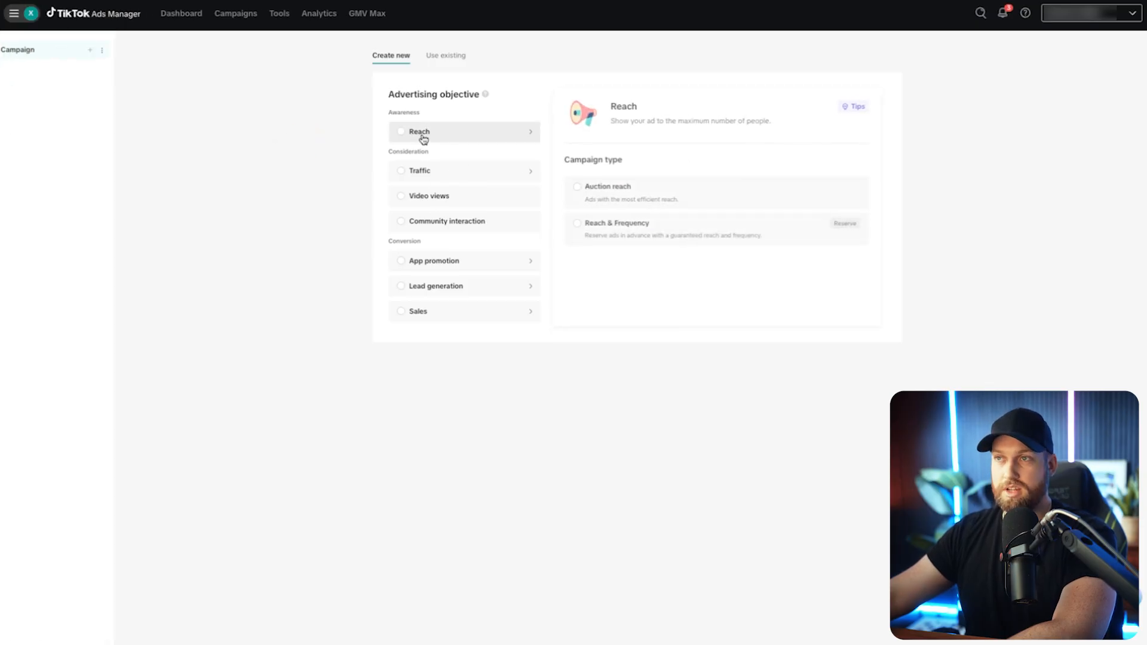
click(425, 172)
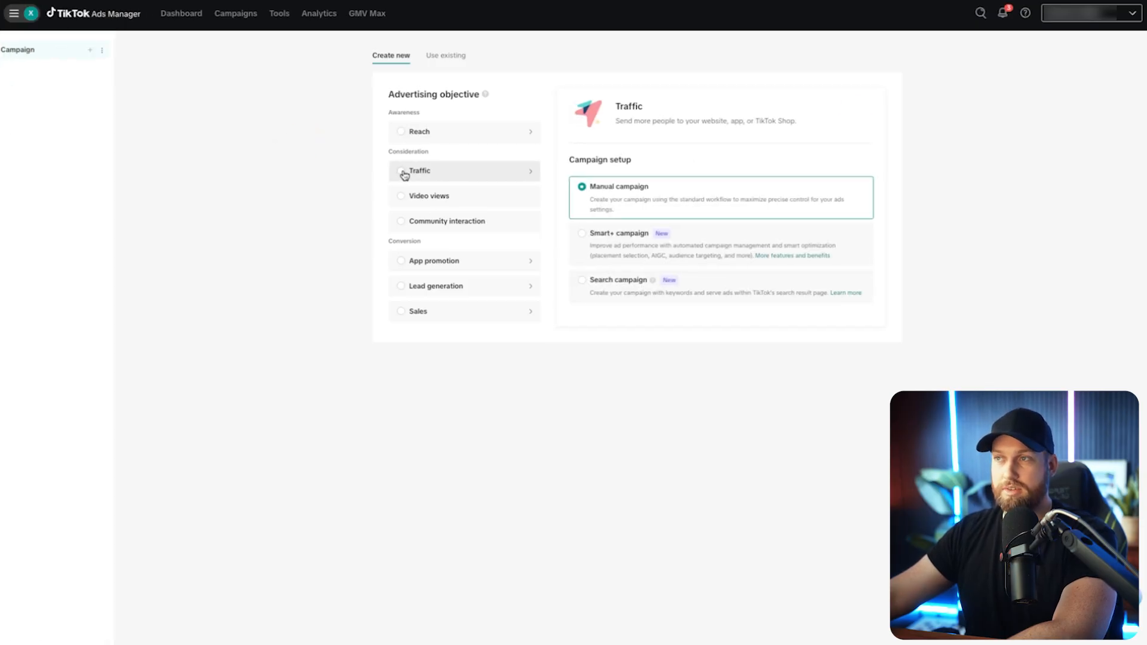
click(405, 174)
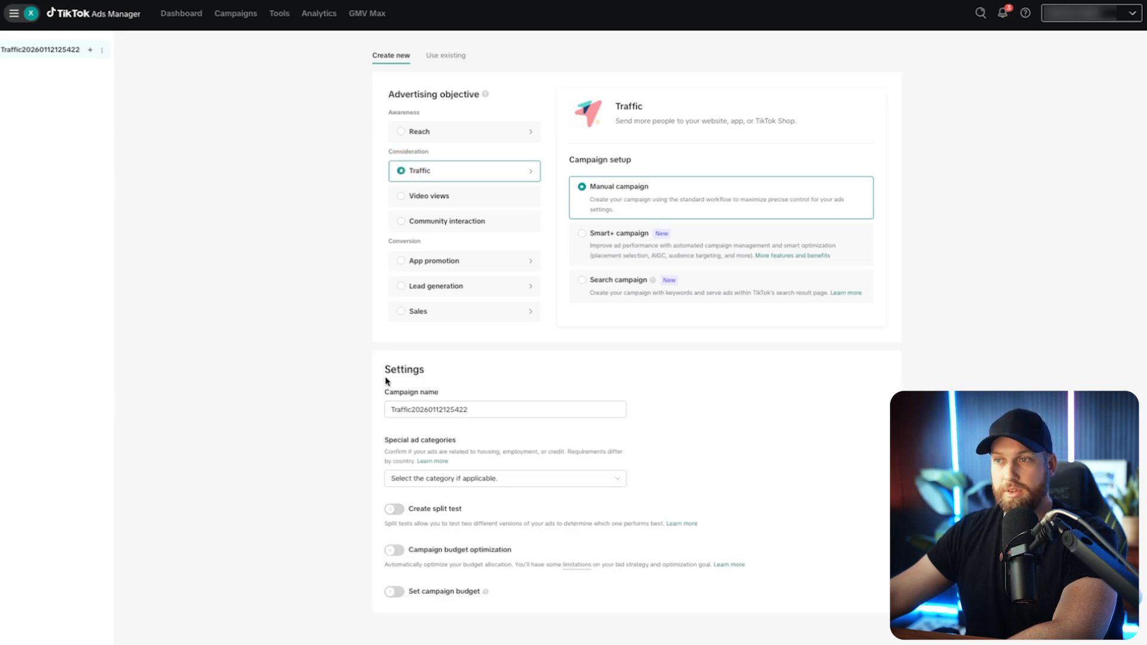
Name the campaign "GMV Max Traffic Campaign".
drag(482, 407, 286, 404)
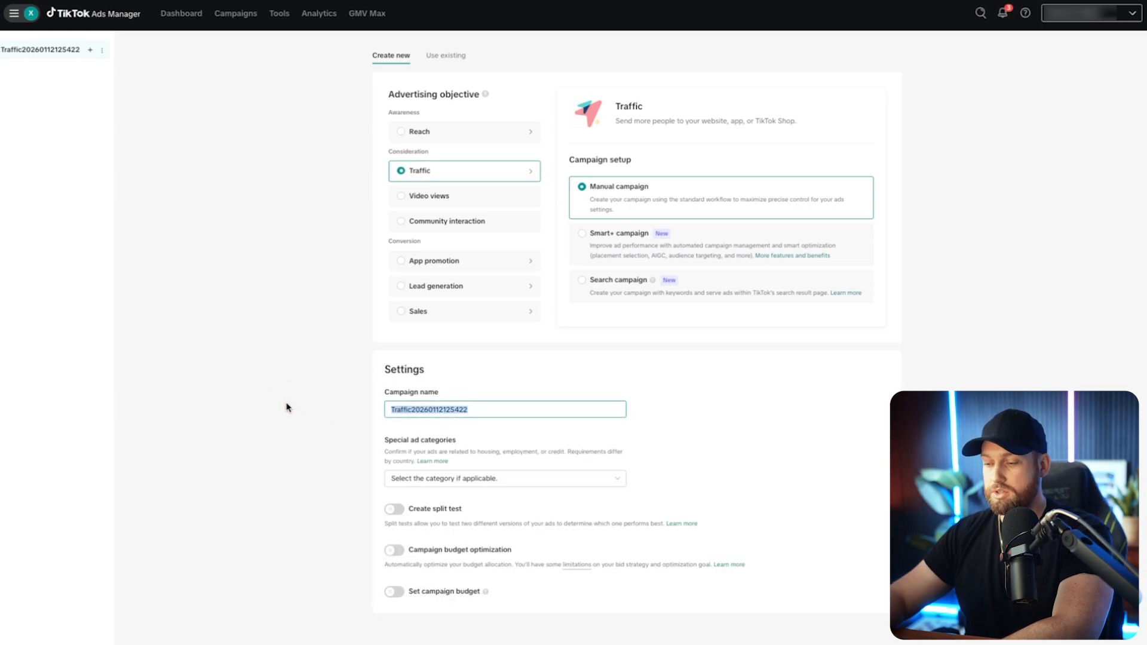
text(GMV M)
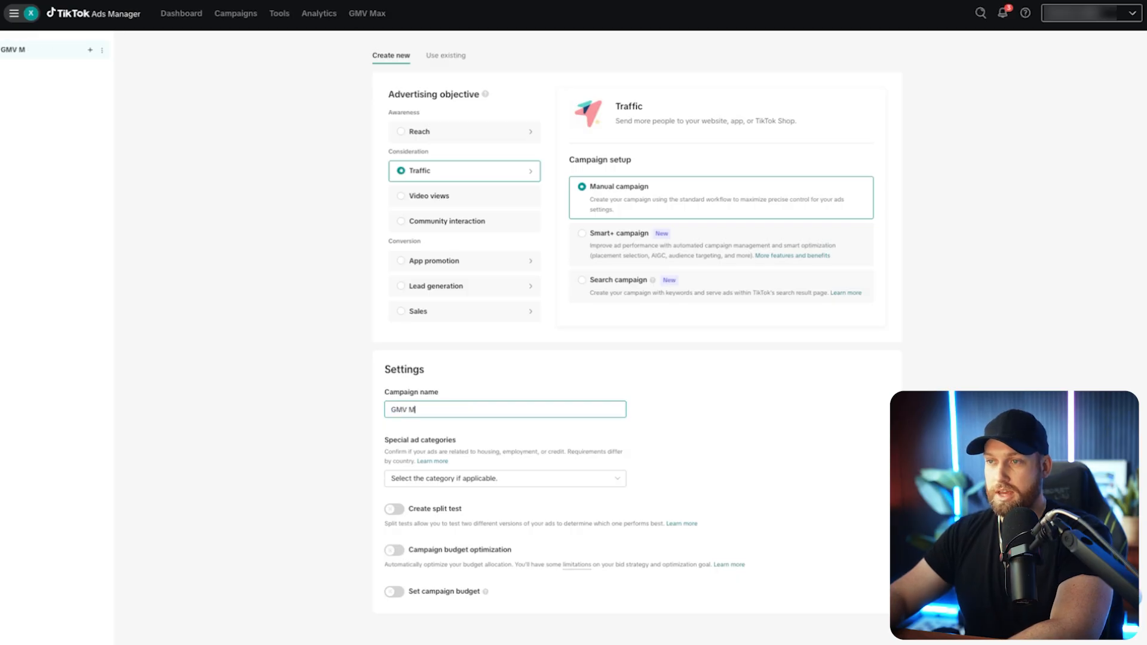
text(ax Traffic Campaign)
click(377, 417)
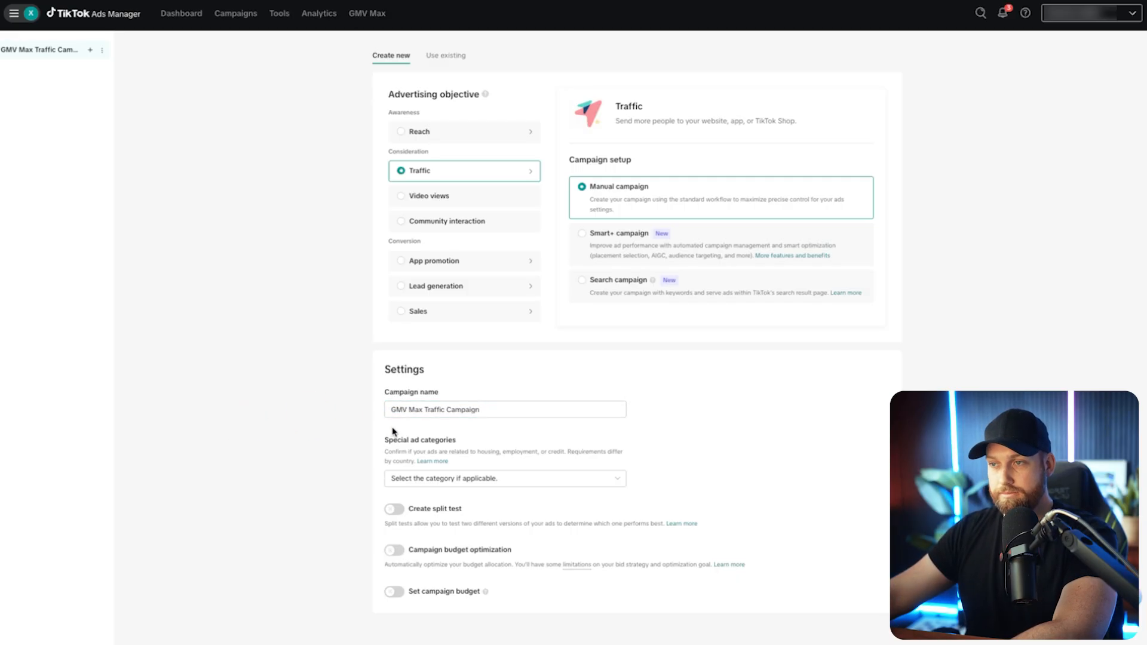
Turn on campaign budget optimization and set the daily campaign budget to 50 USD.
click(394, 550)
scroll(394, 586, down, 1)
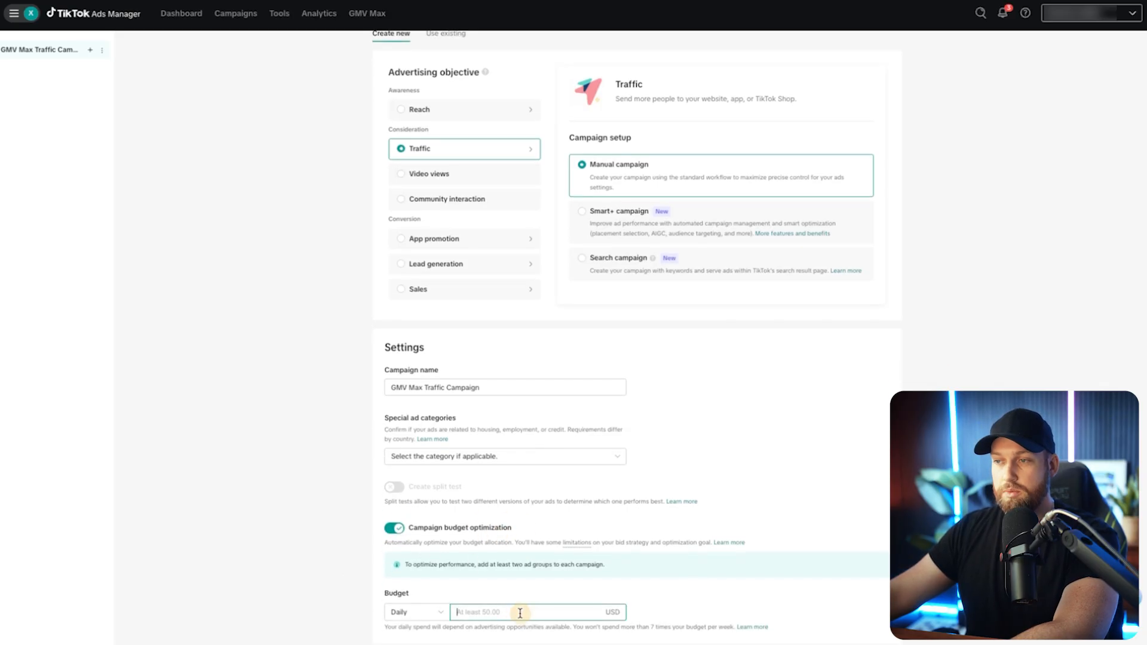
text(50)
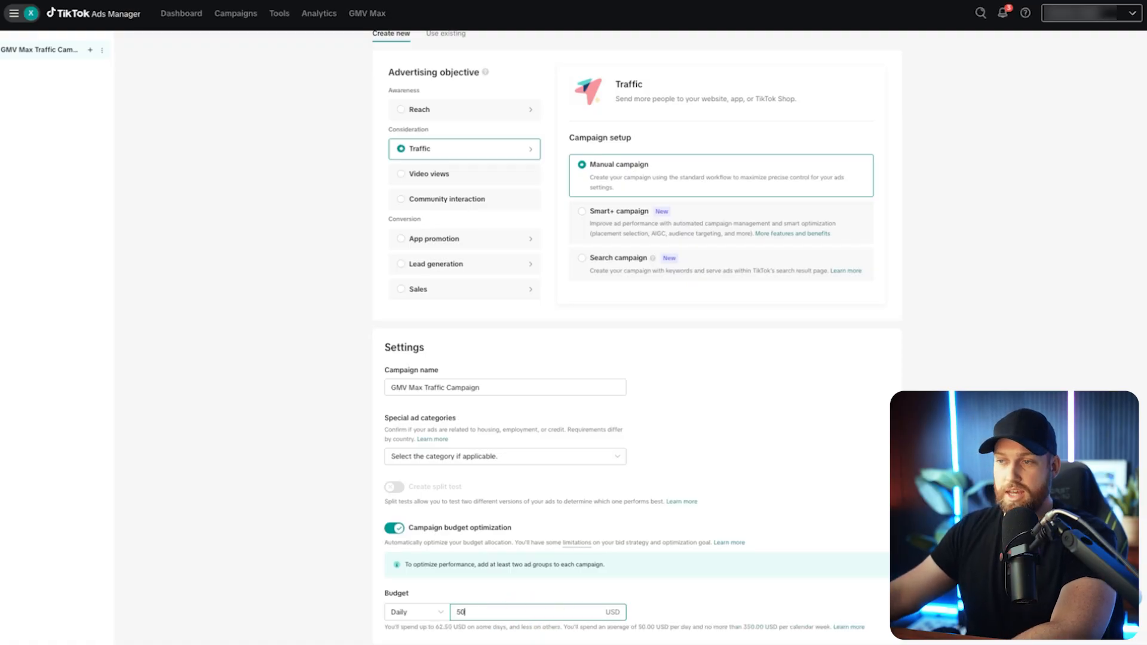
click(297, 553)
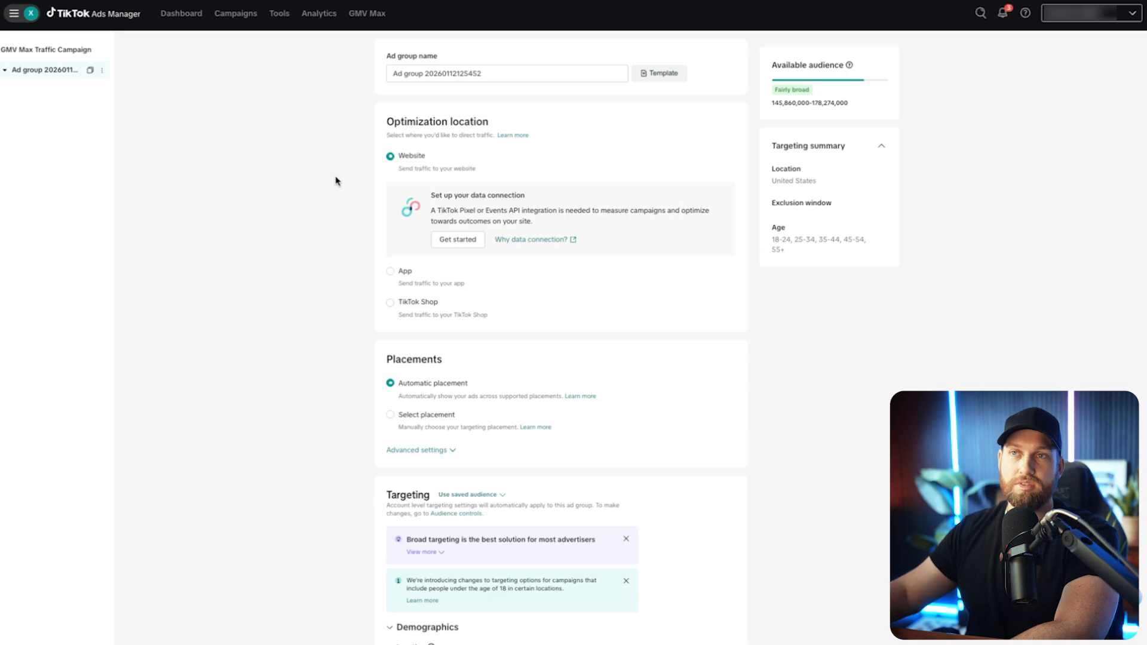
Set the ad group's optimization location to TikTok Shop.
drag(387, 122, 494, 118)
click(361, 281)
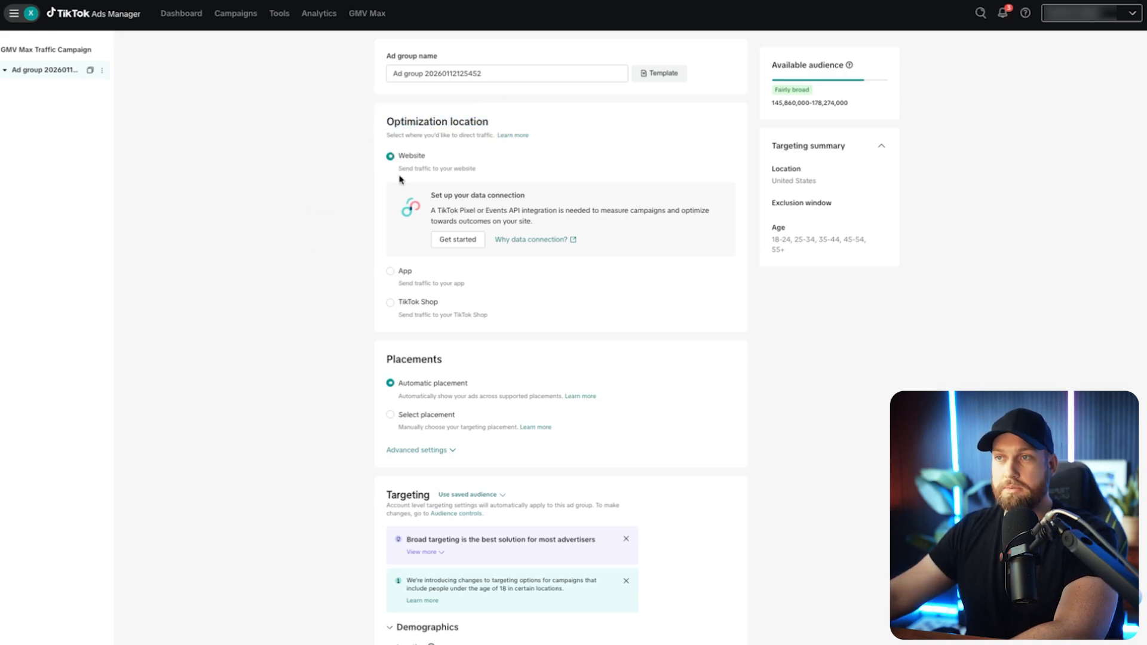
click(384, 306)
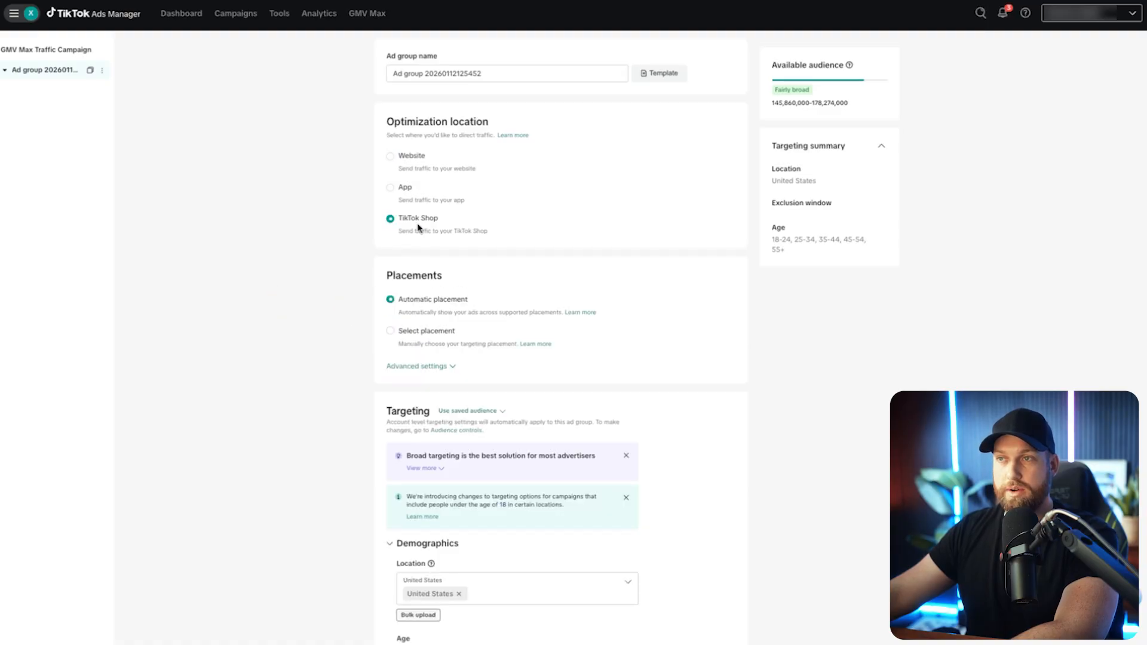
Rename the ad group as "Open Audience".
triple_click(449, 75)
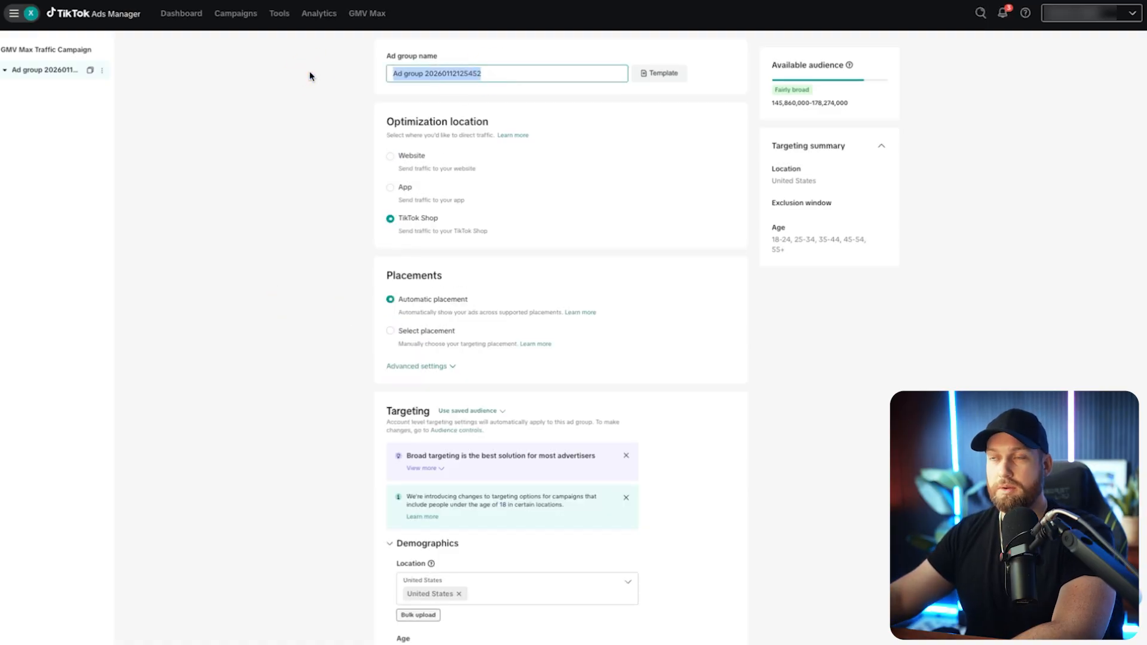
text(Open)
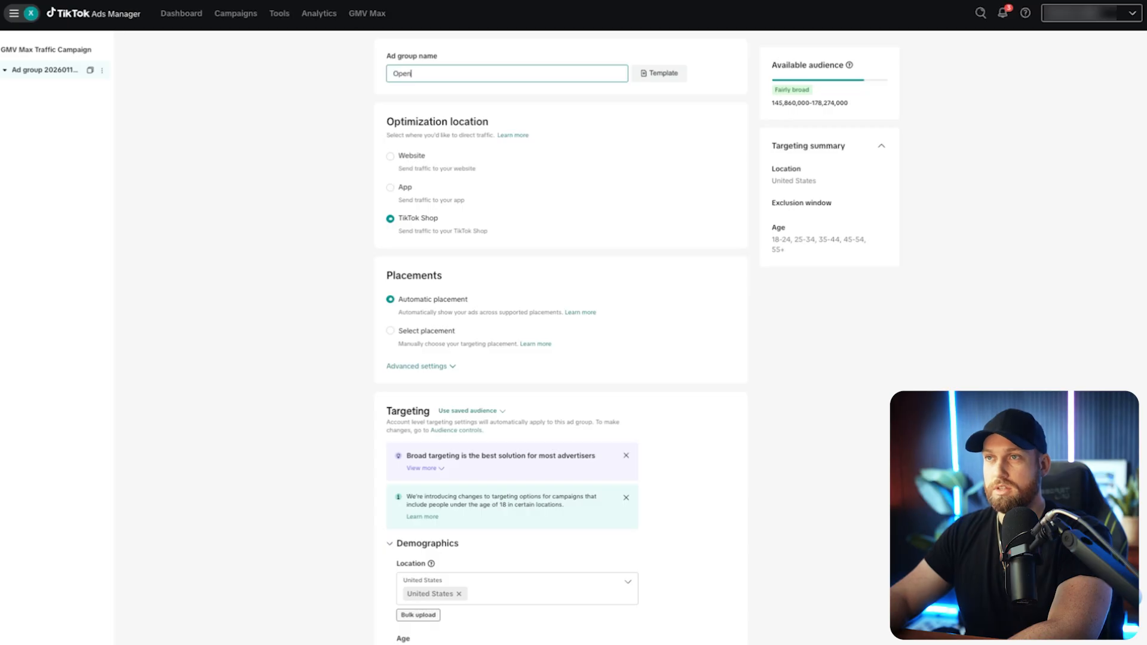
text( Audience)
click(291, 106)
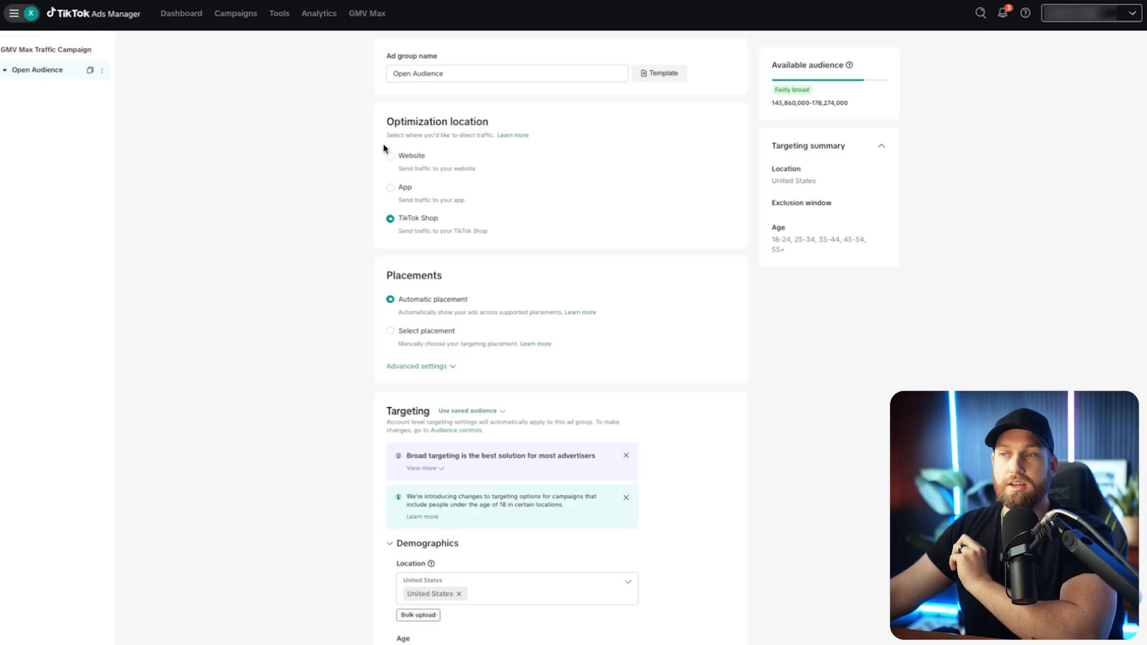
Restrict the ad group's demographic targeting to the English language.
scroll(361, 187, down, 1)
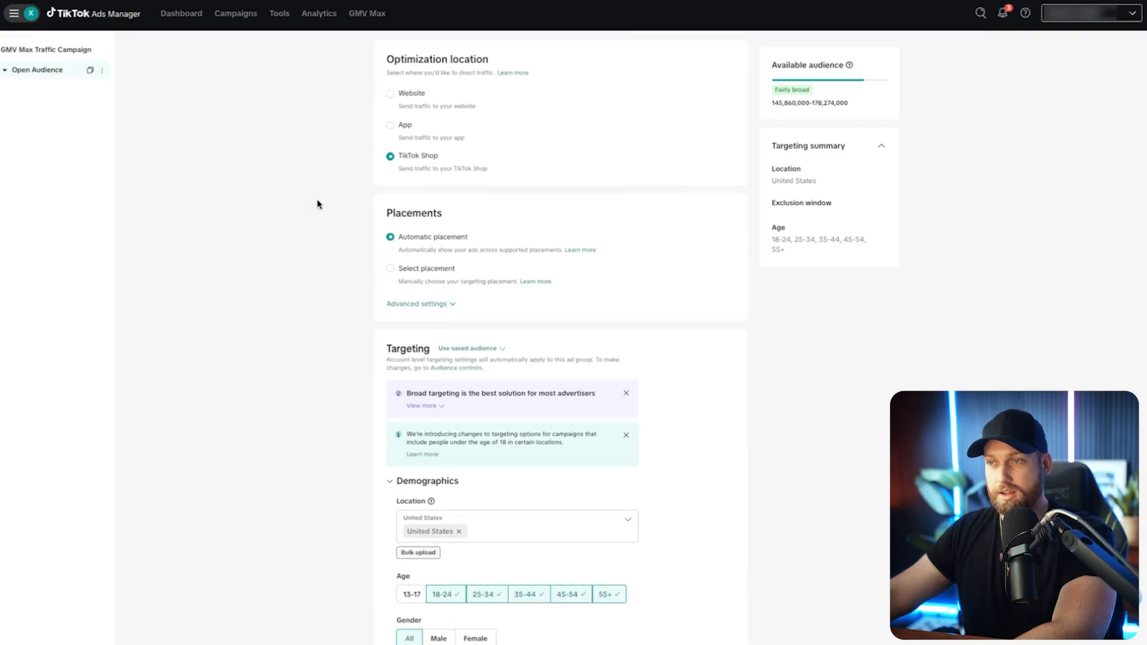
scroll(325, 210, down, 1)
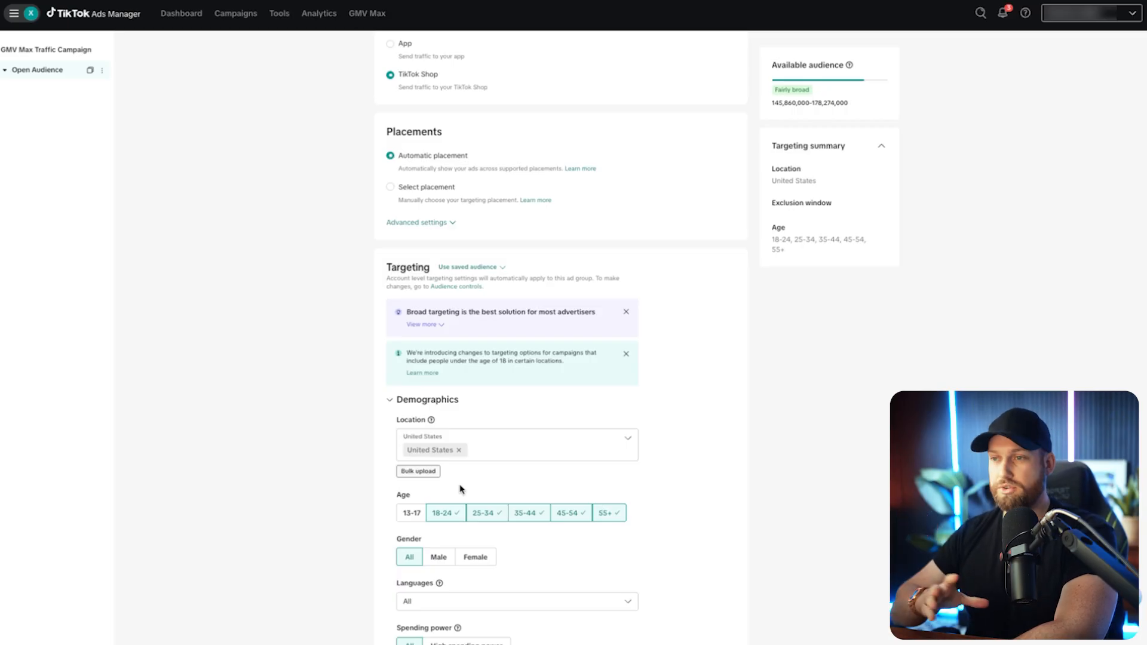
scroll(495, 496, down, 4)
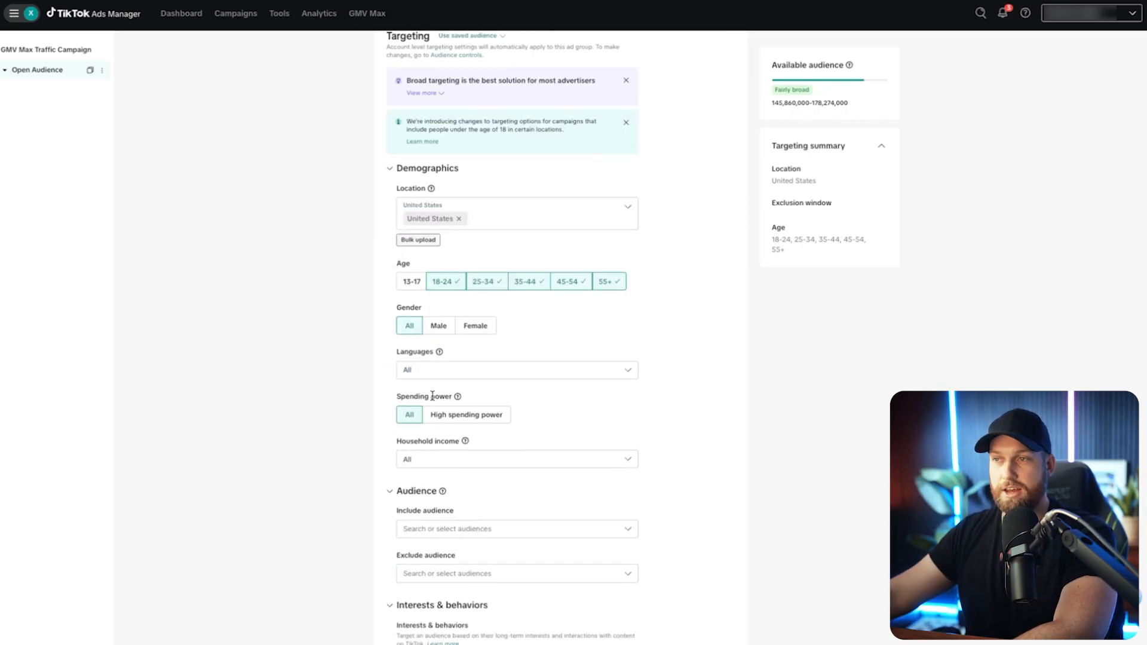
click(425, 370)
text(engliosh)
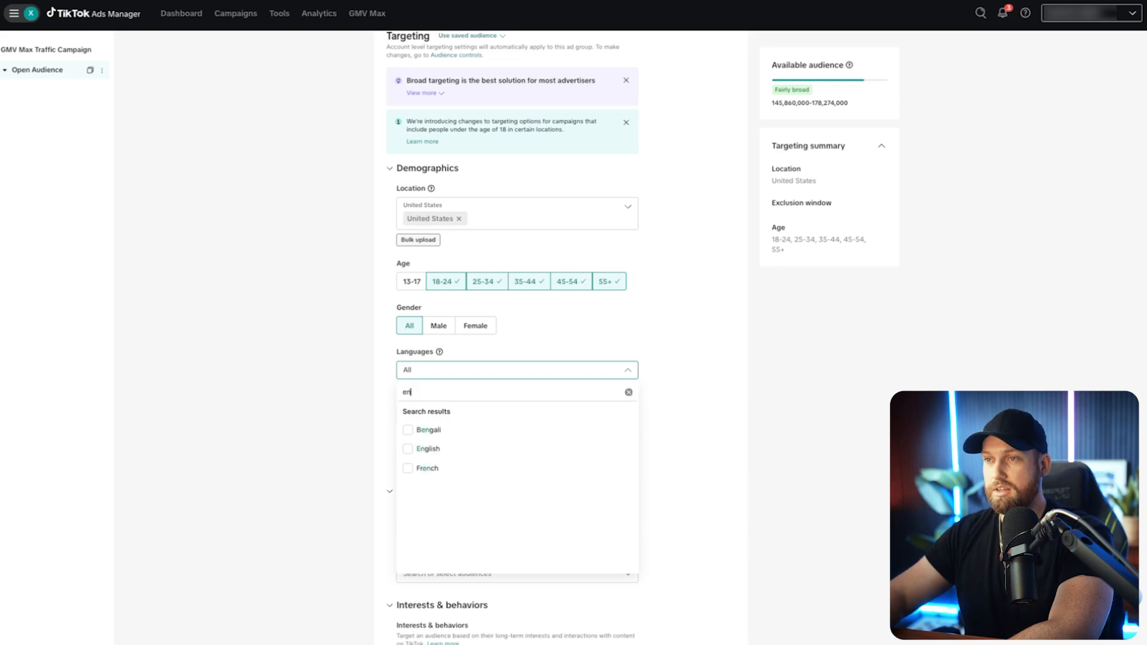
key(BackSpace)
text(sh)
click(407, 431)
click(325, 402)
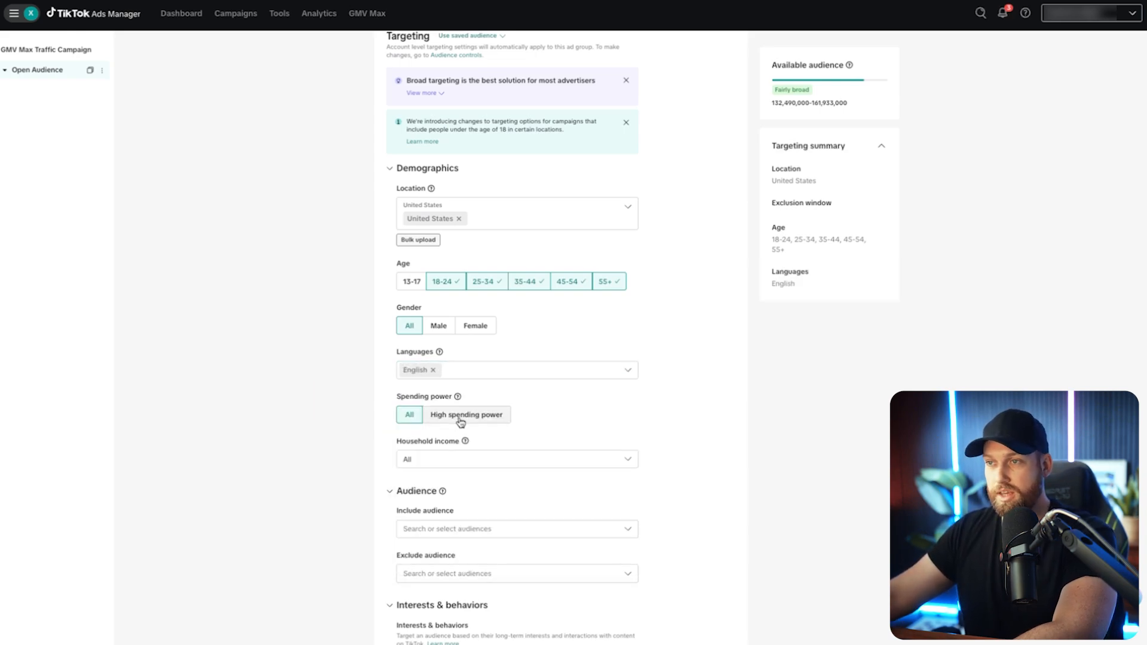
Review the ad group's remaining targeting options: spending power, included and excluded audiences, interests and behaviors, and device.
scroll(440, 461, down, 2)
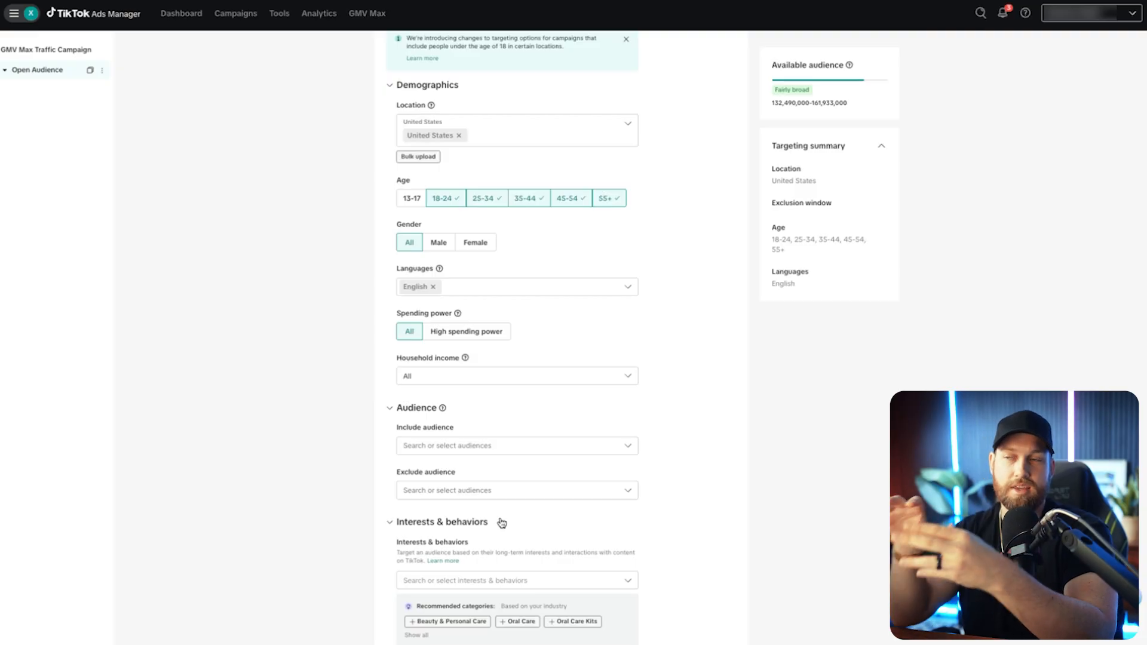
scroll(368, 512, down, 1)
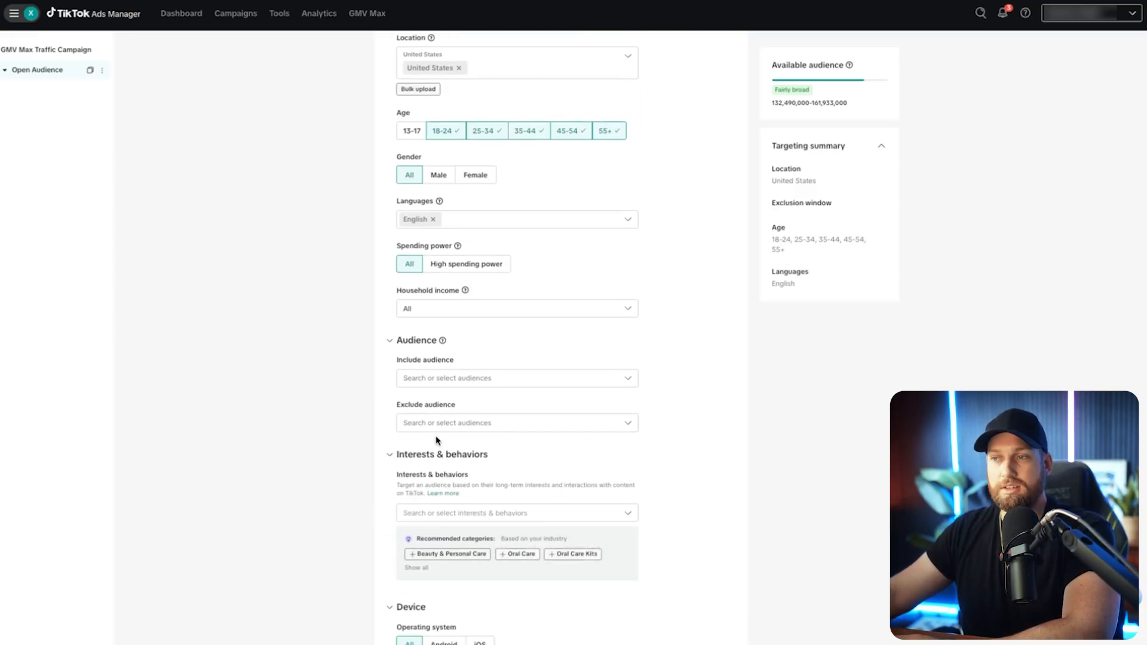
scroll(354, 537, down, 3)
scroll(356, 535, down, 2)
scroll(418, 418, up, 1)
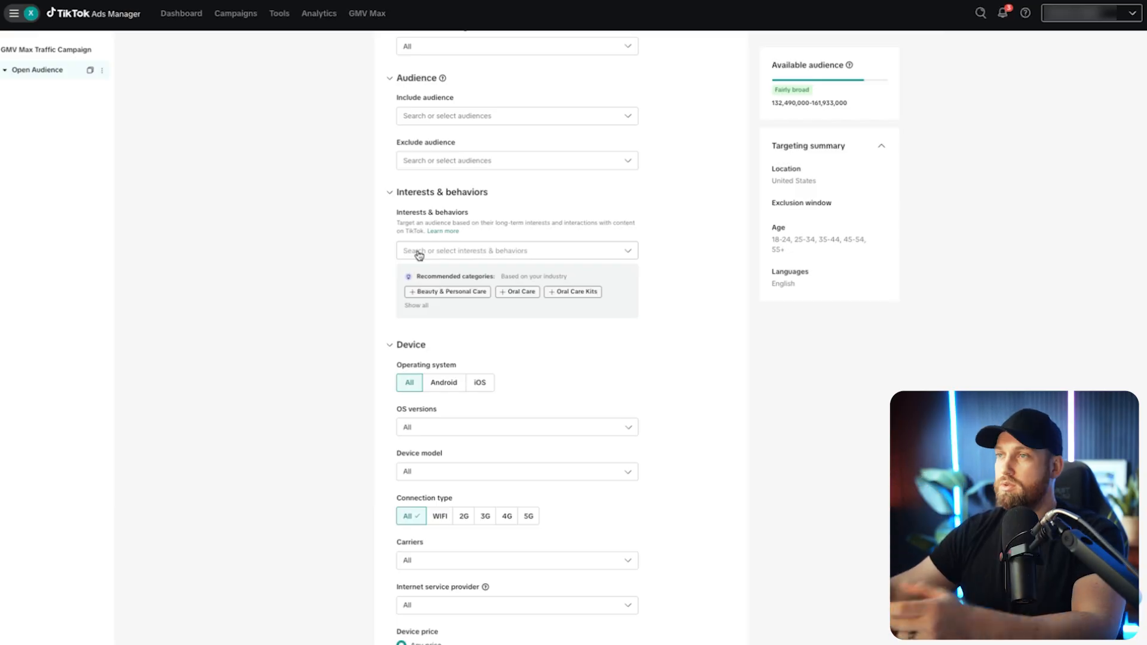
scroll(390, 366, up, 1)
scroll(390, 367, up, 4)
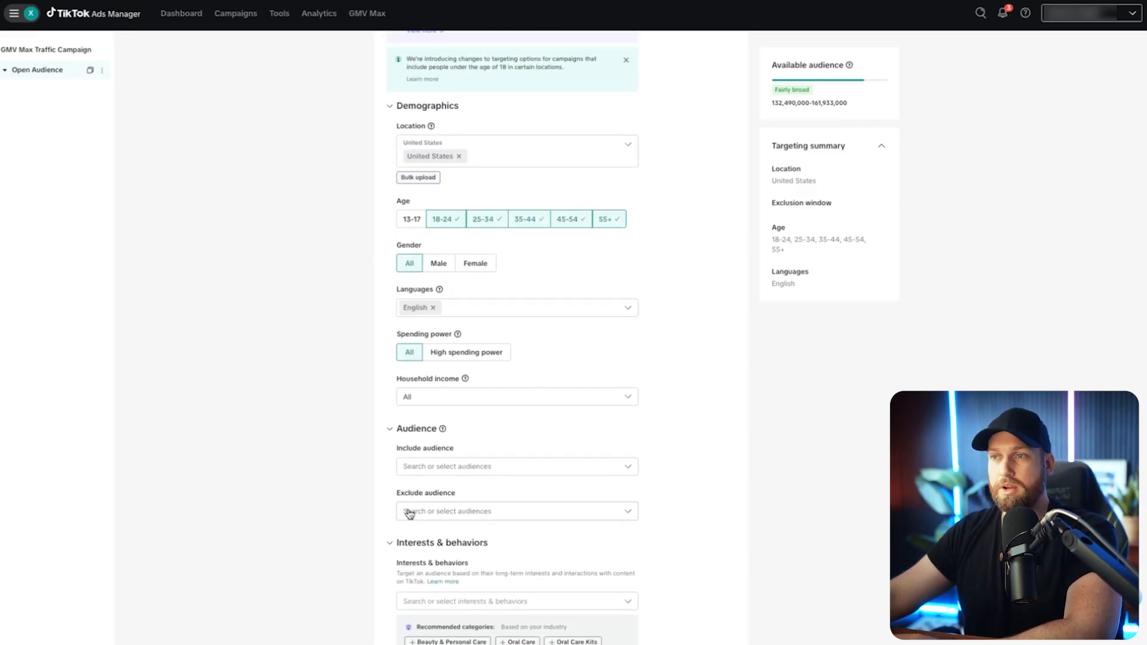
scroll(397, 512, down, 5)
scroll(364, 487, down, 1)
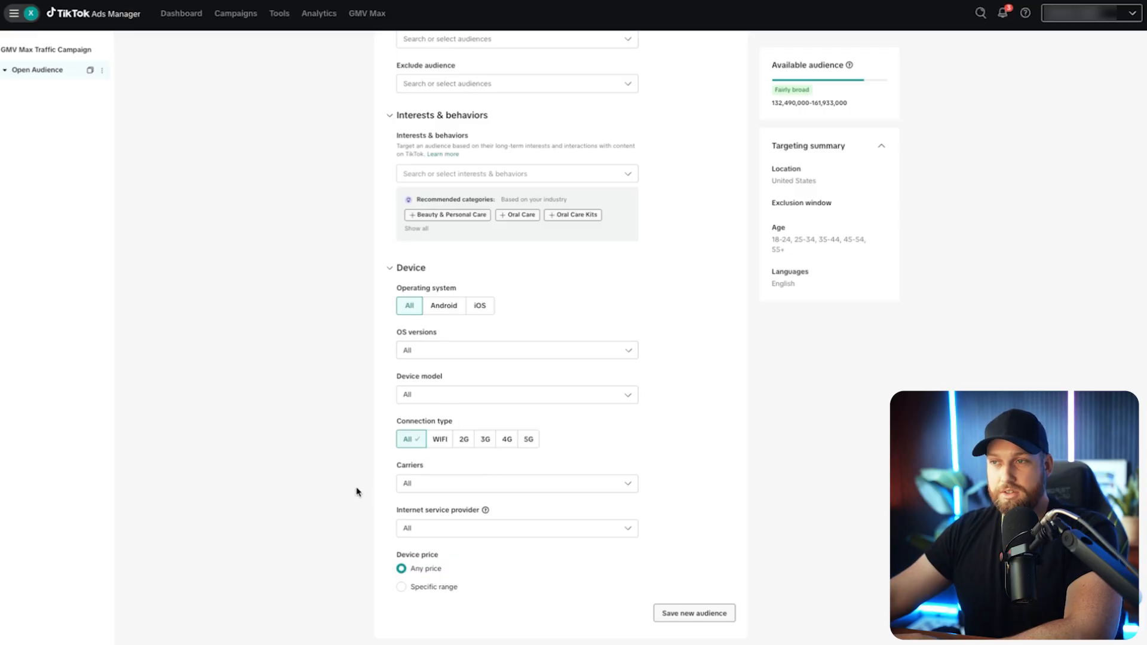
Review the ad group's budget, schedule and dayparting settings and the optional Target CPA under bidding and optimization.
scroll(418, 423, down, 3)
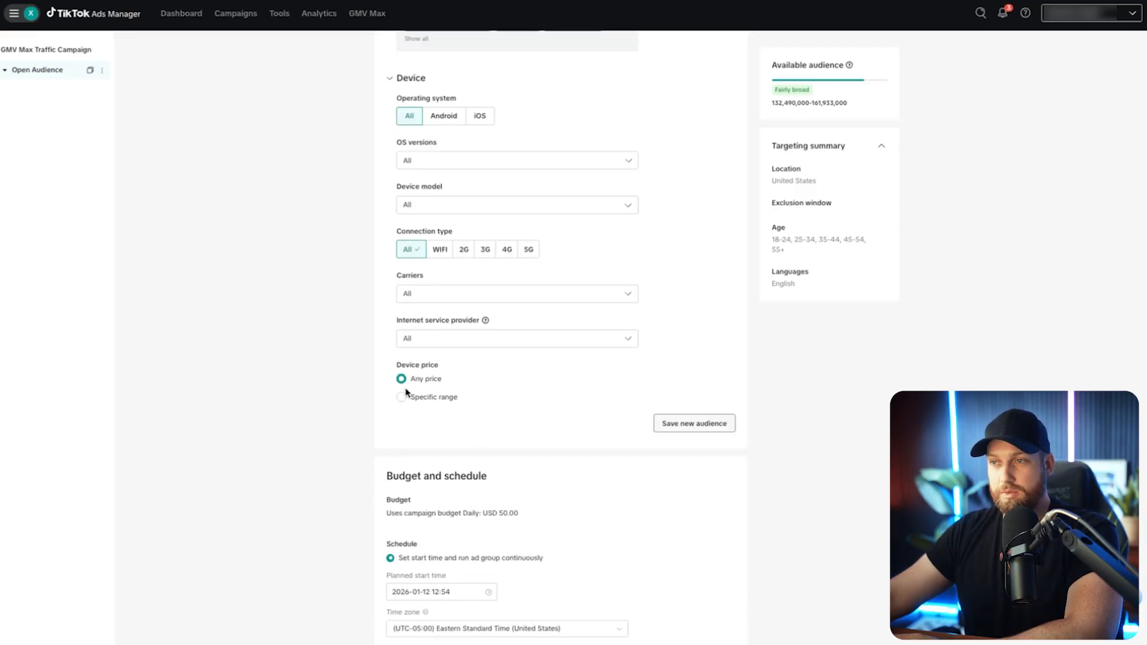
scroll(524, 462, down, 1)
scroll(618, 477, down, 1)
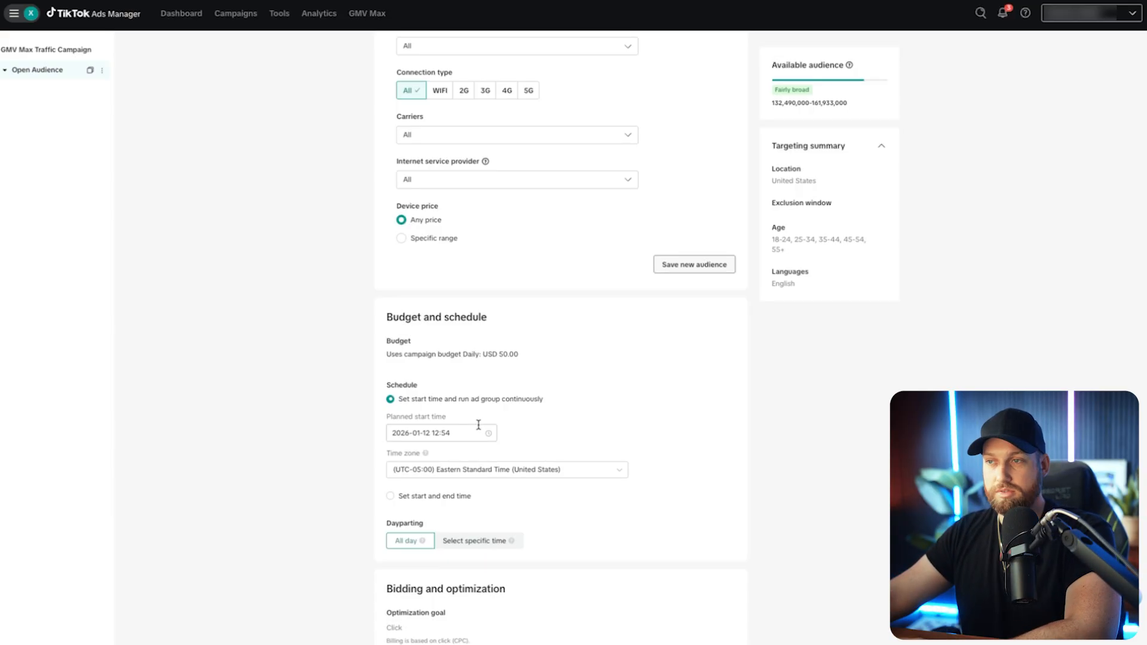
scroll(479, 424, down, 1)
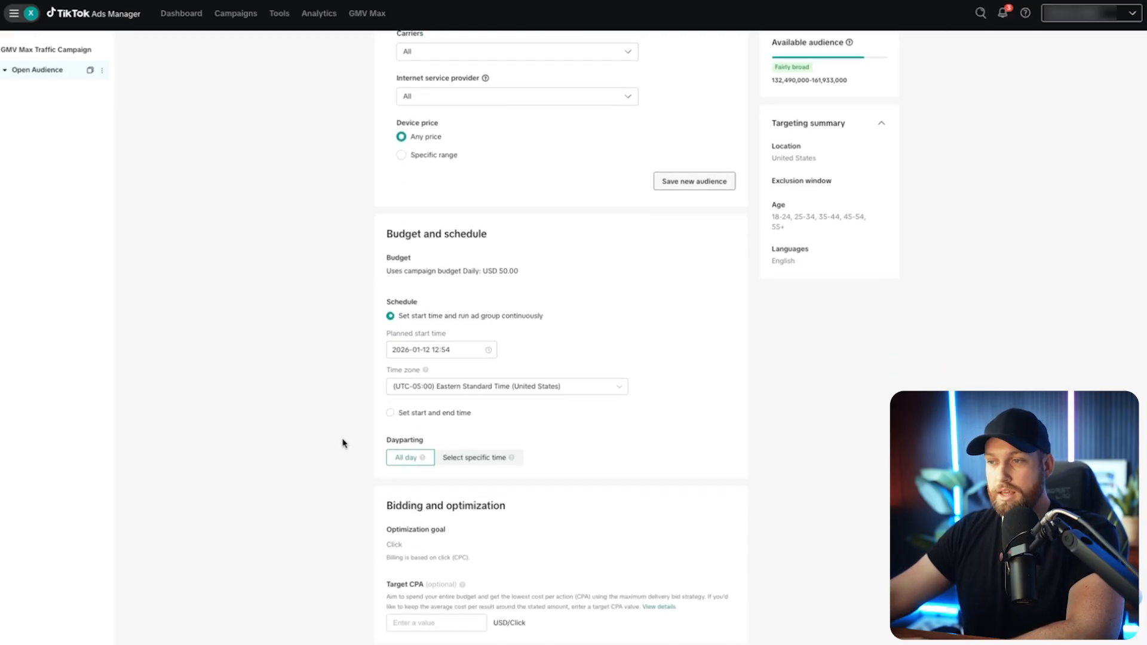
click(432, 622)
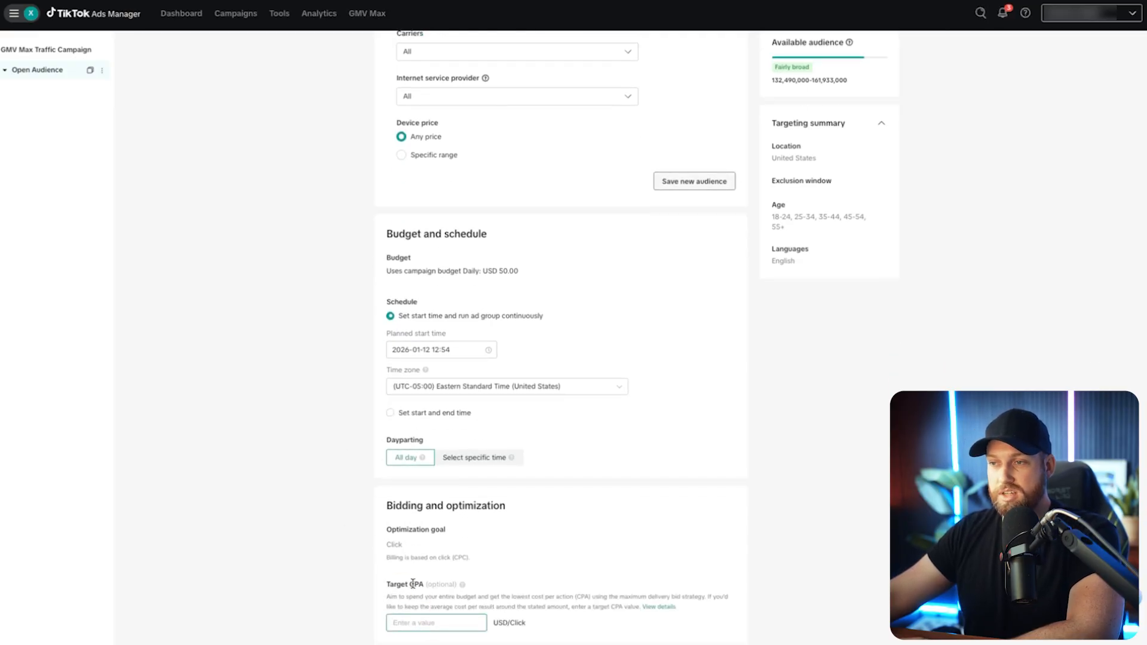
click(383, 591)
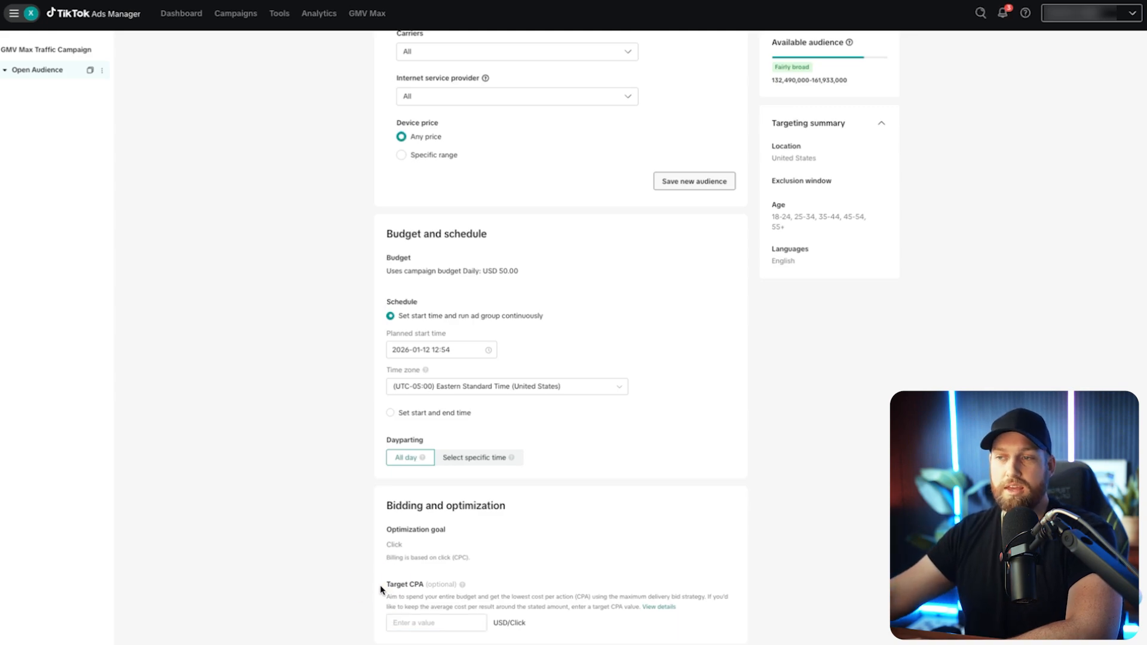
drag(383, 587, 424, 585)
click(420, 584)
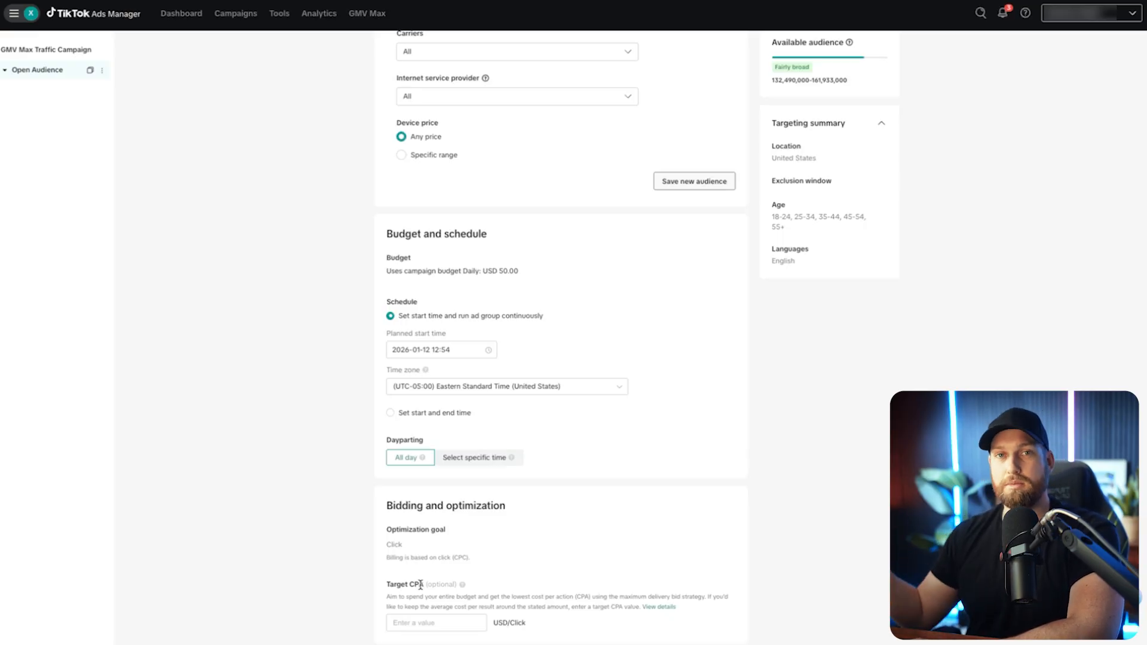
drag(385, 585, 471, 587)
click(295, 594)
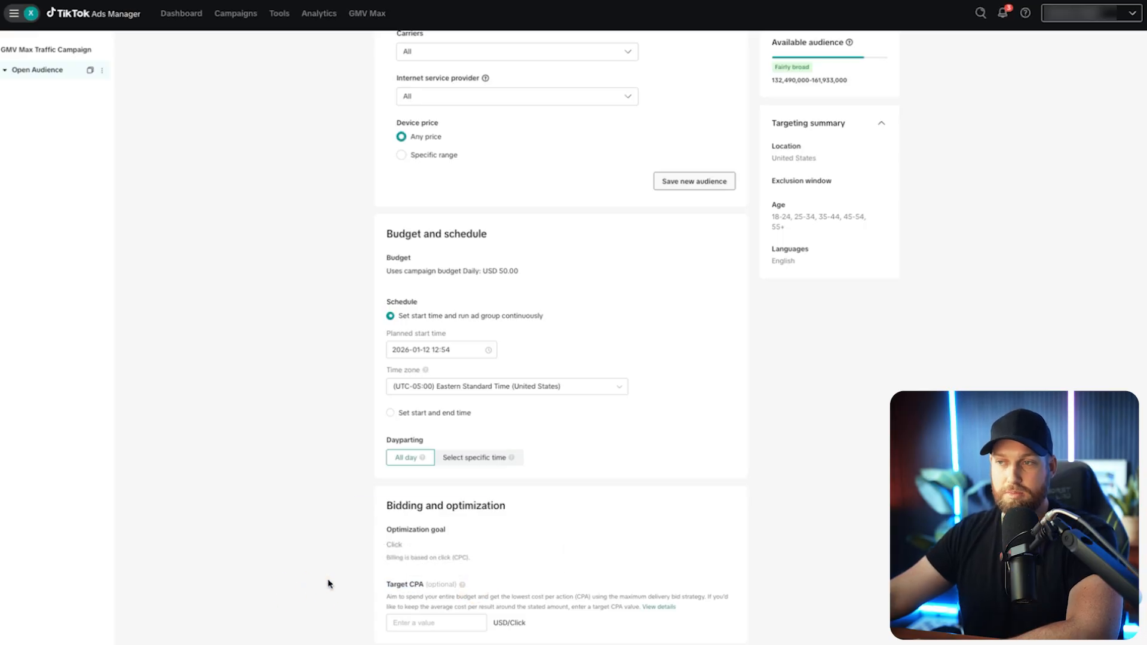
drag(388, 544, 407, 547)
click(358, 556)
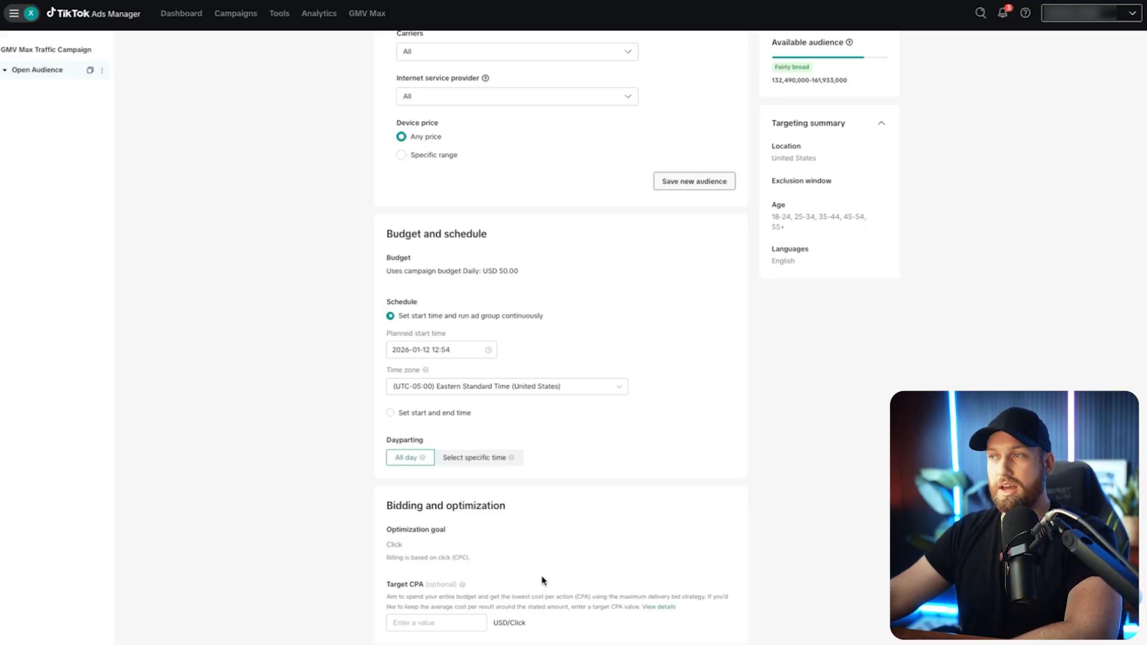
scroll(698, 531, up, 15)
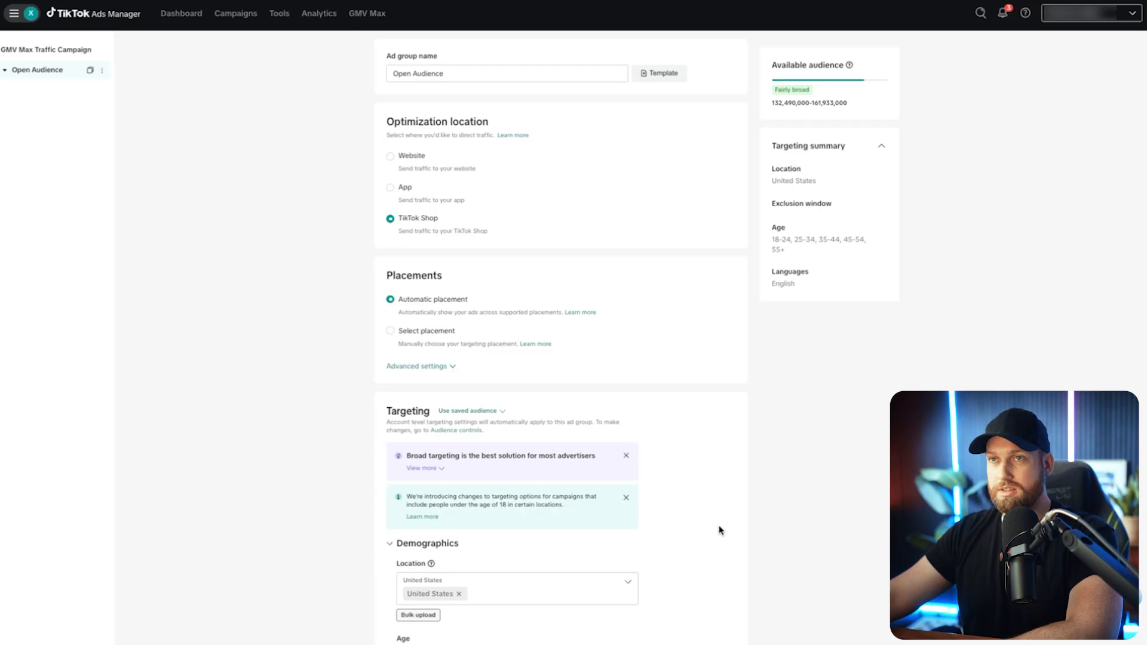
scroll(723, 523, down, 15)
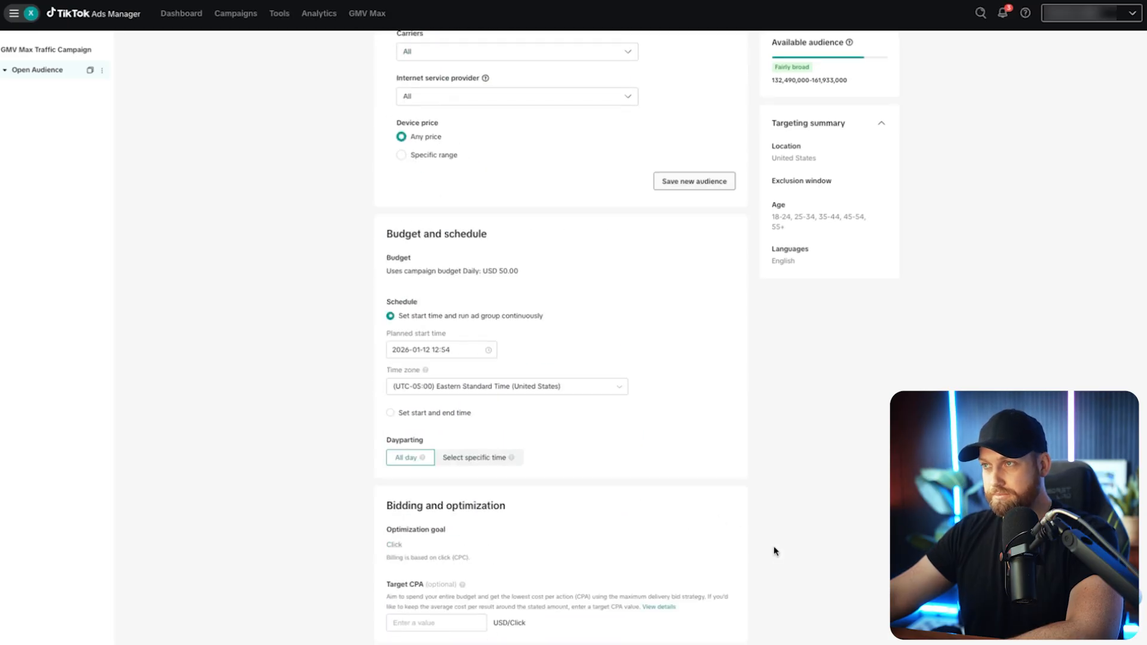
Continue to the ad level and name the ad "Ad #1 - Affiliate Name + Topic".
click(819, 632)
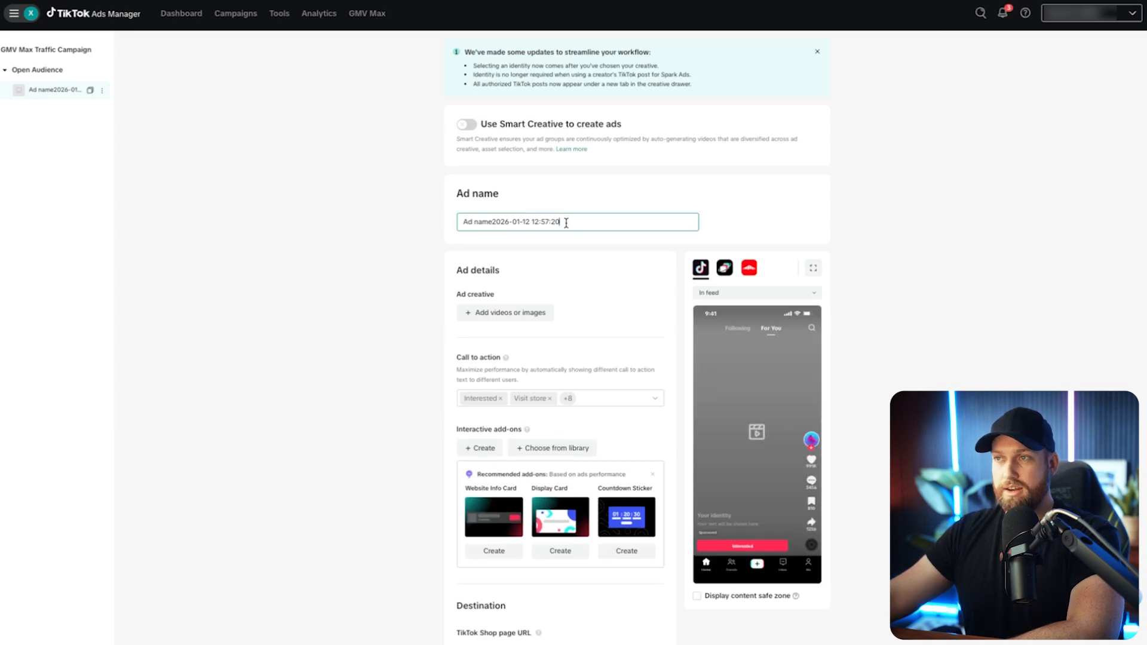
drag(568, 224, 381, 225)
text(Ad #1 - Affiliate)
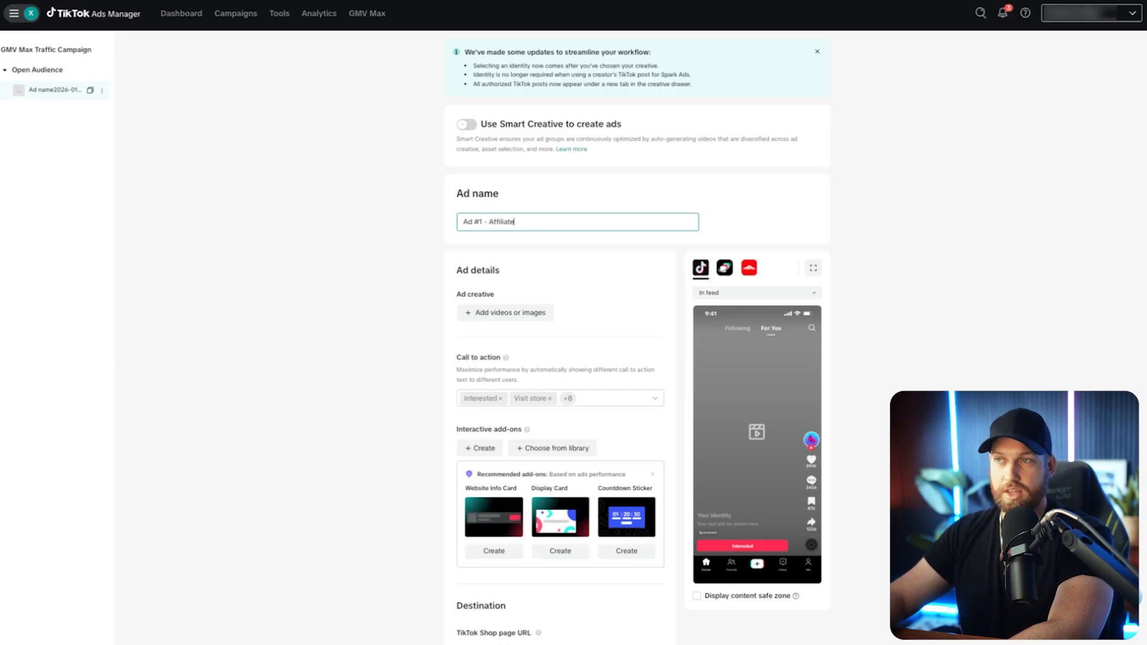
text( Name + Topic)
click(377, 219)
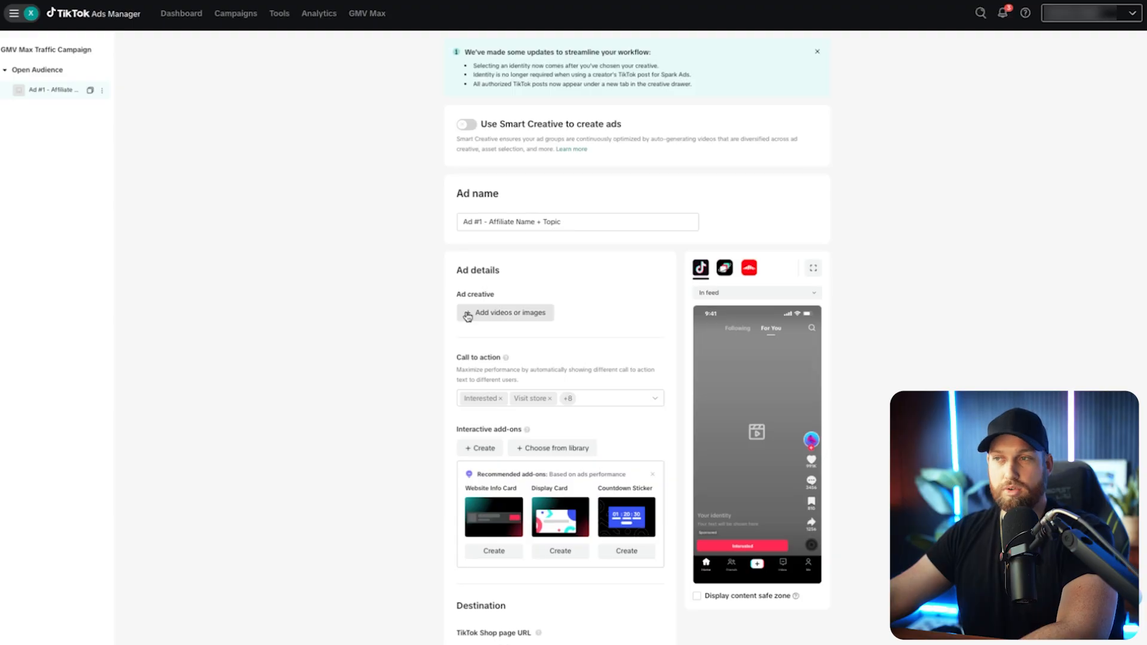
Examine the ad creative sources: the creative library, the TikTok posts and the dialog for authorizing posts by code.
click(498, 309)
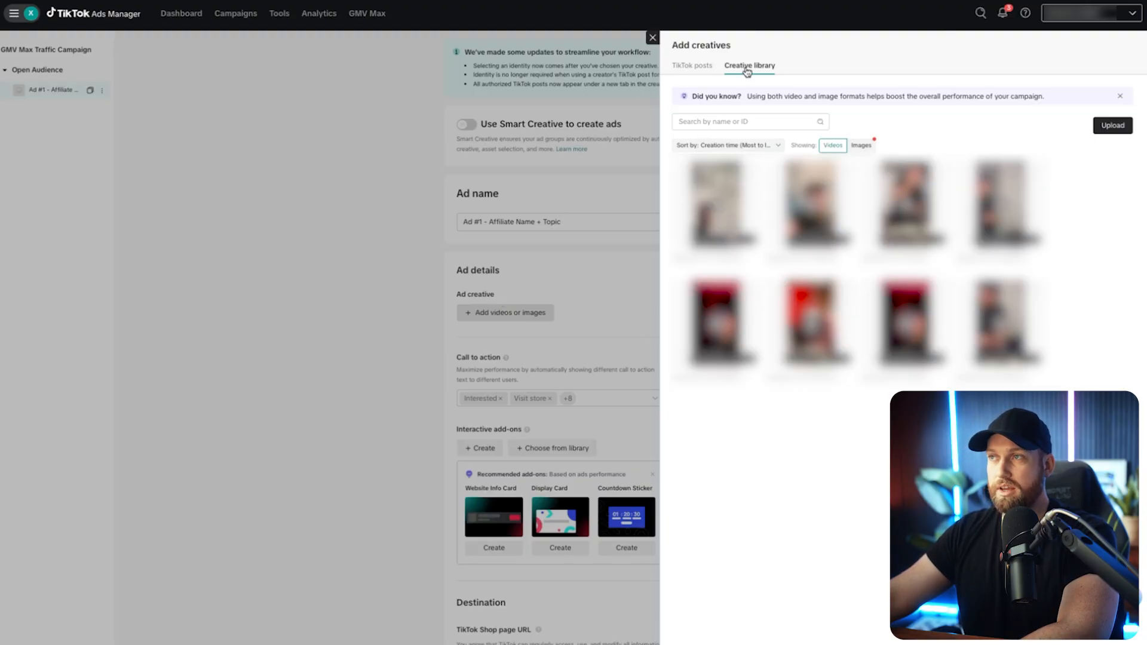
click(696, 67)
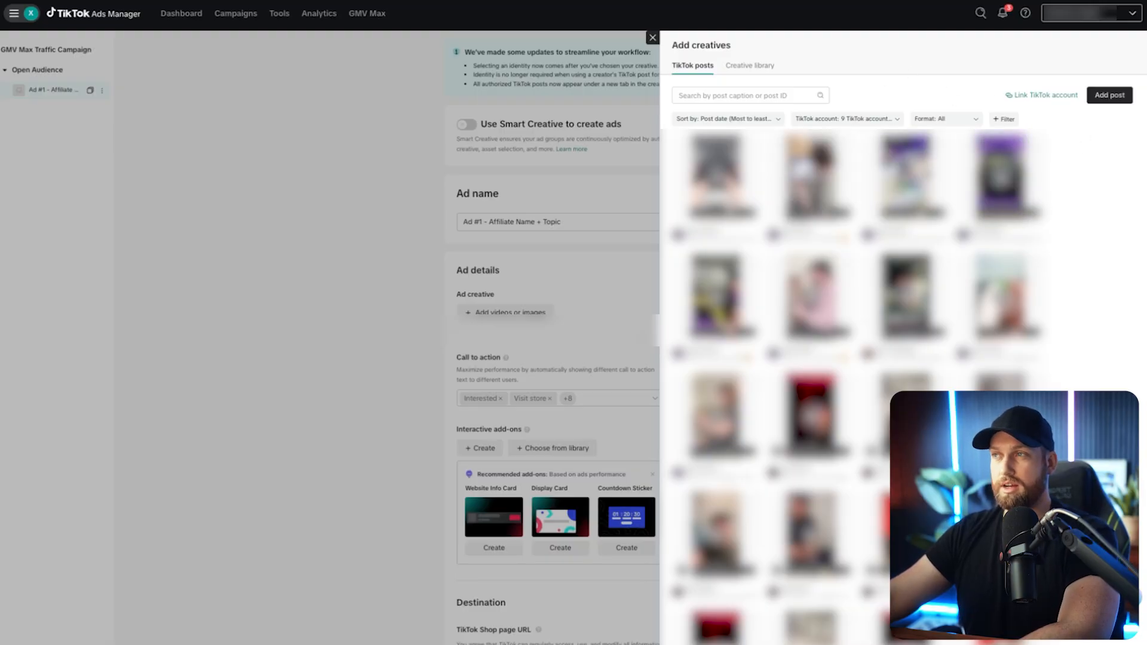
click(1112, 96)
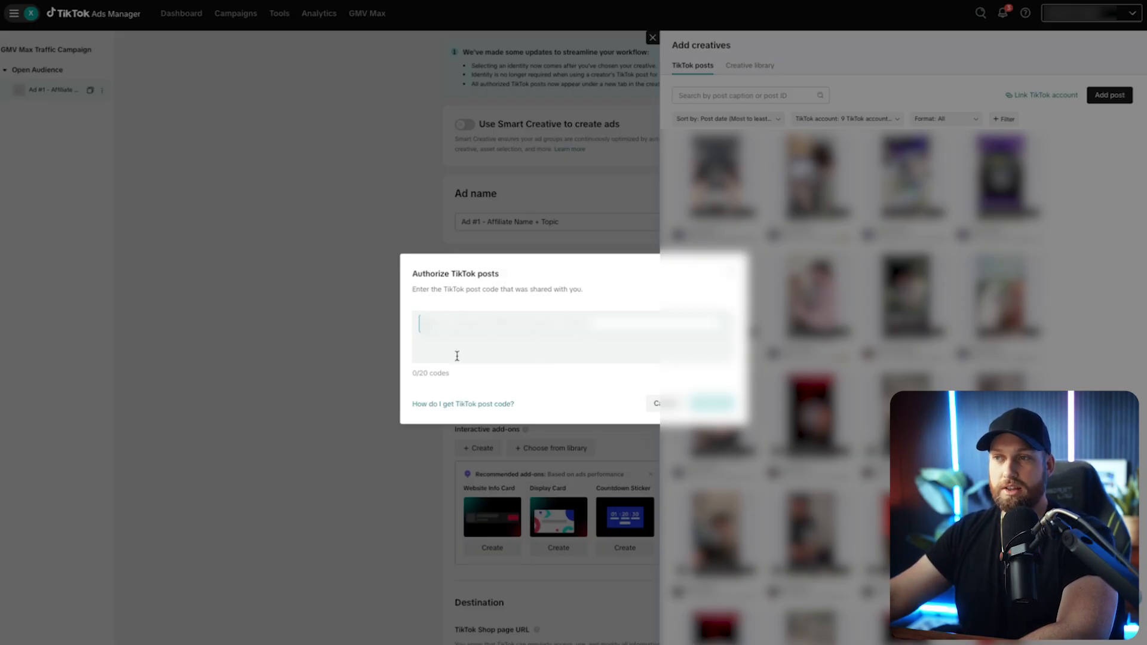
drag(413, 373, 462, 378)
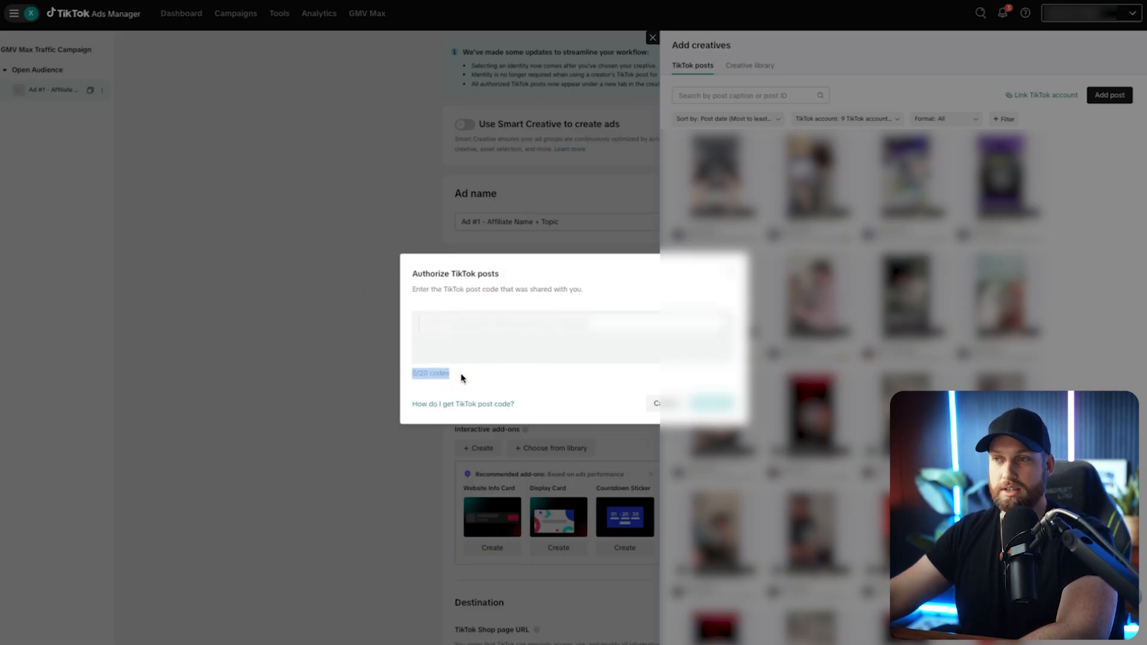
click(657, 404)
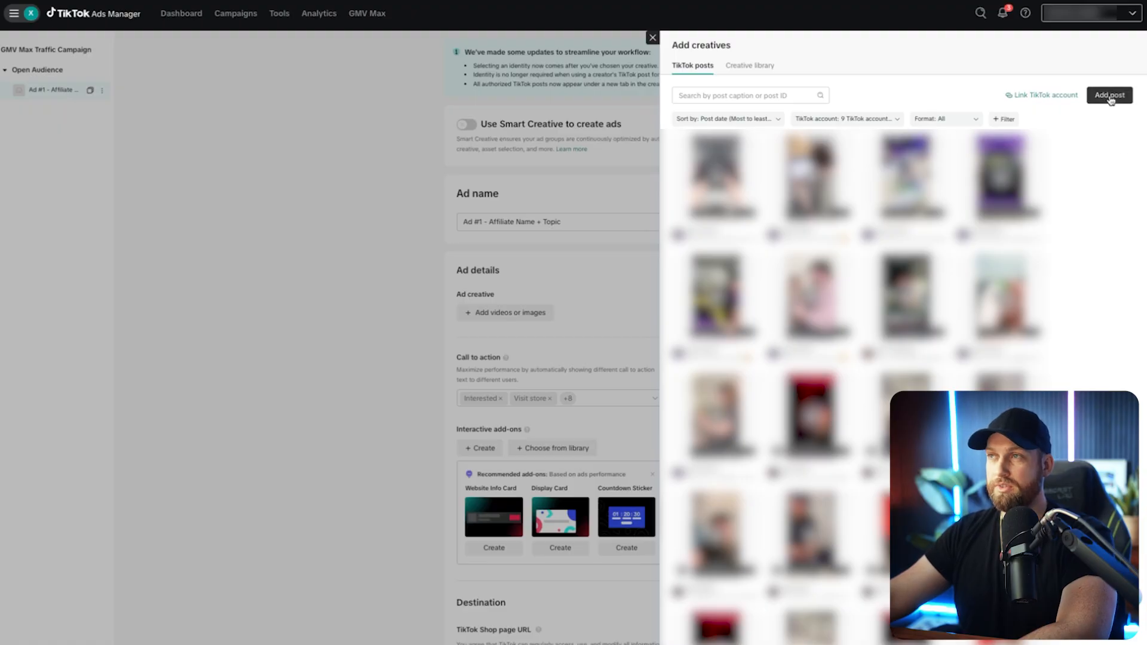
click(653, 39)
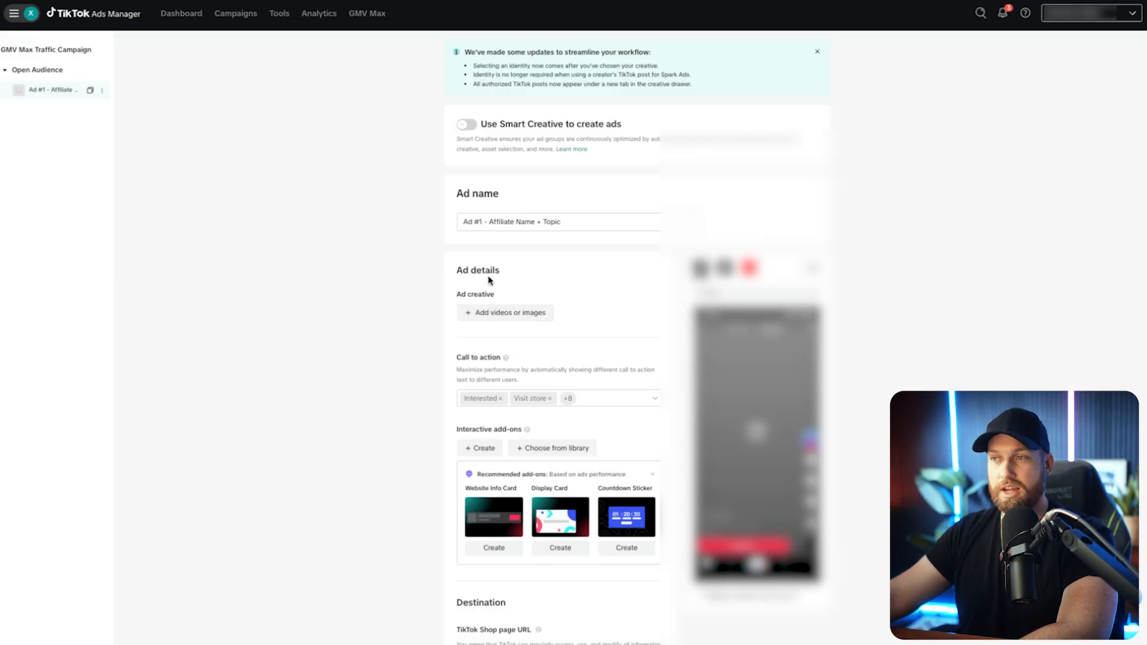
Add an existing TikTok post as the ad's creative.
click(505, 313)
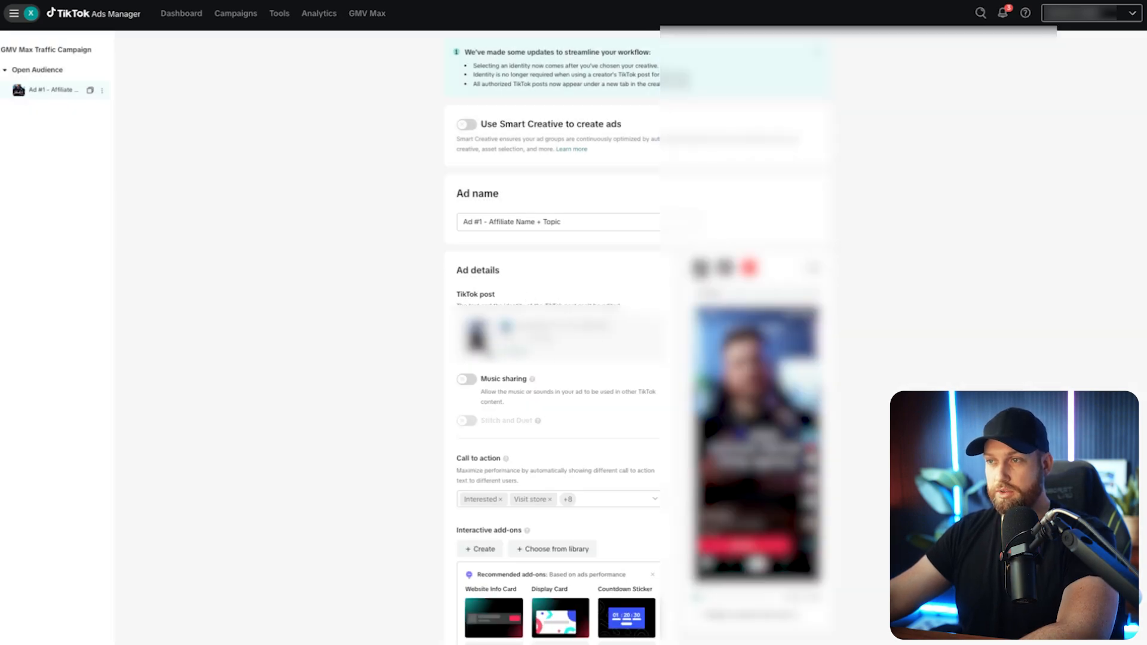
scroll(490, 353, down, 4)
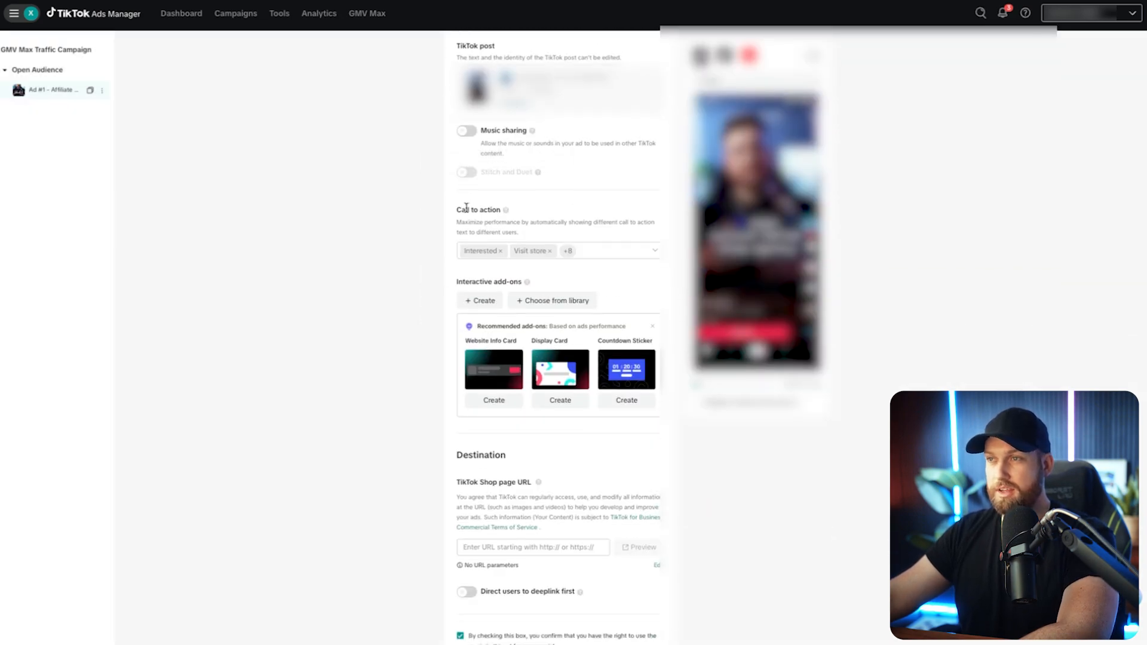
Remove Take a look, View now, Check it out and Interested from the ad's call-to-action options.
click(614, 251)
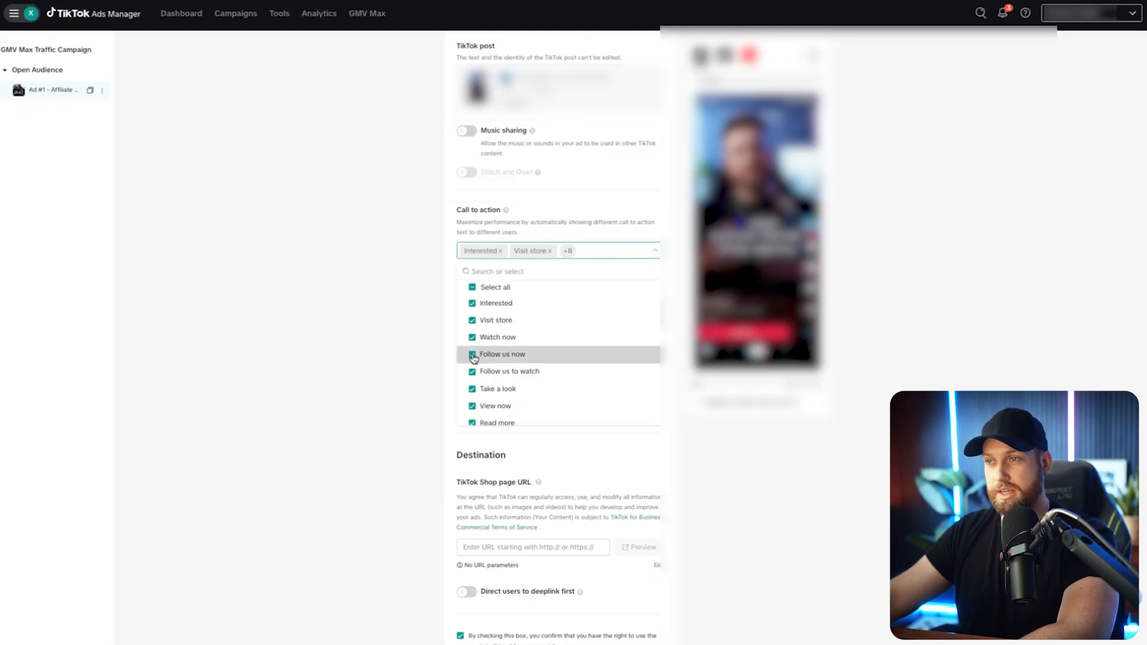
scroll(472, 374, down, 1)
click(472, 365)
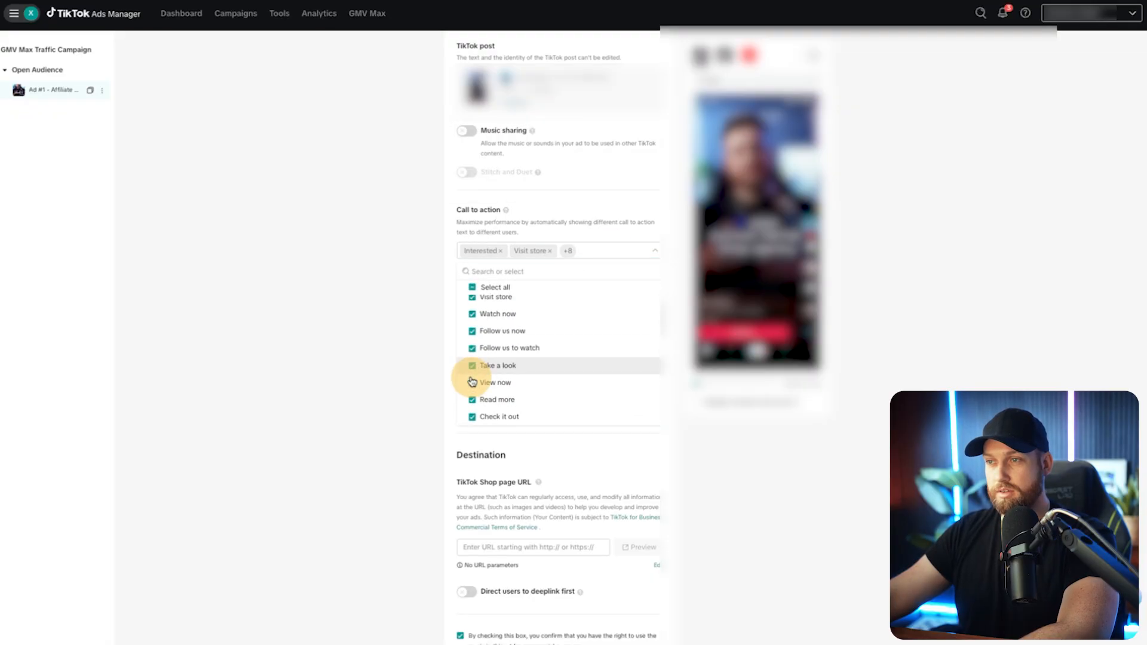
click(472, 387)
click(472, 417)
scroll(476, 296, up, 1)
click(472, 302)
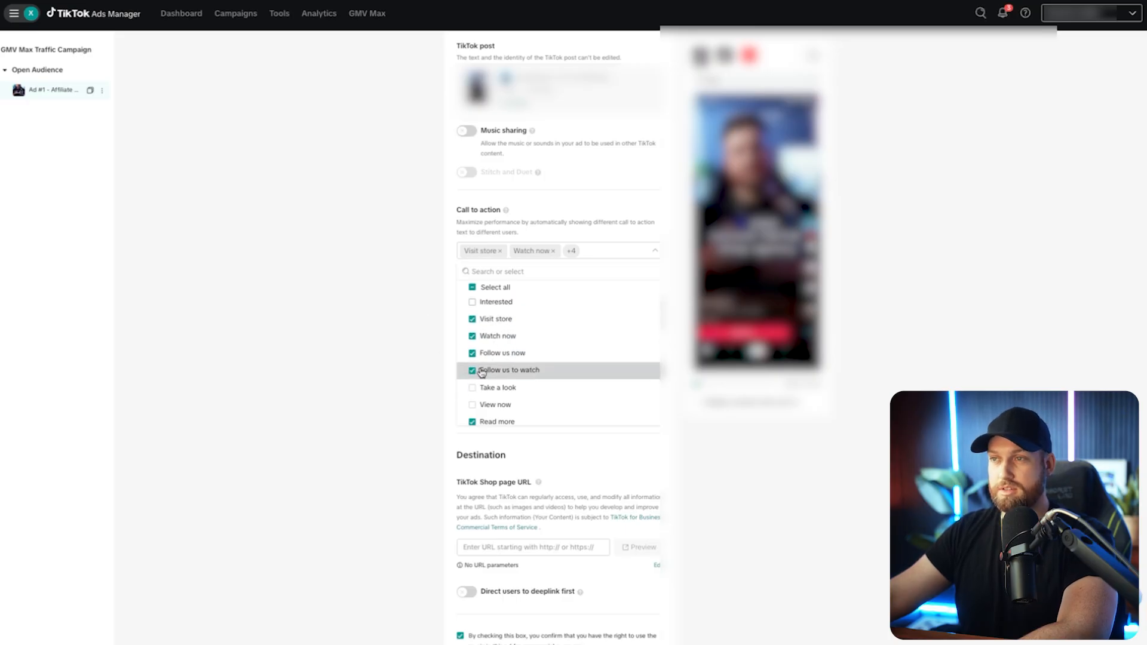
click(399, 351)
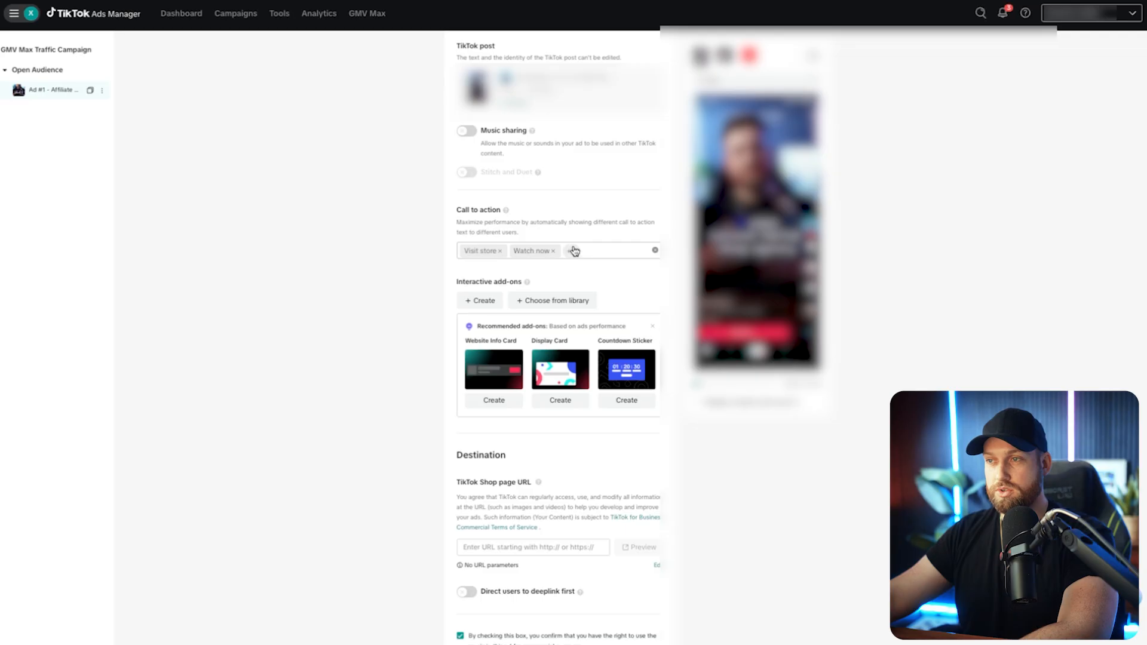
Get the promoted product's link from its TikTok Shop page and enter it as the ad's TikTok Shop page URL.
scroll(520, 411, down, 2)
drag(458, 377, 533, 377)
click(404, 427)
mouse_move(540, 380)
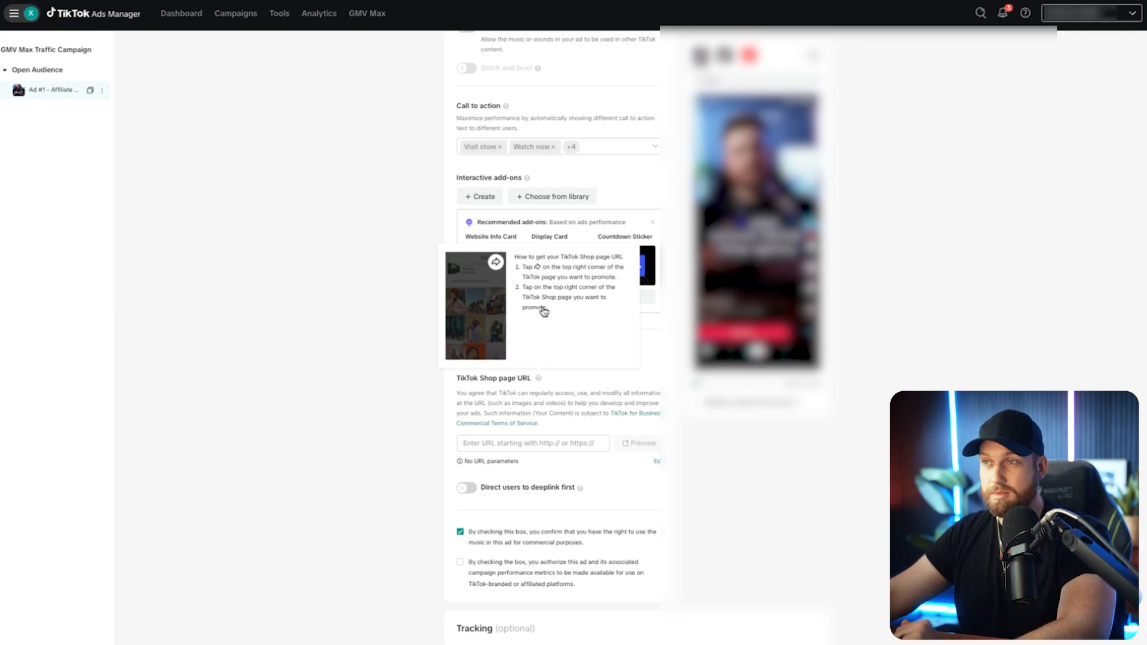
click(365, 302)
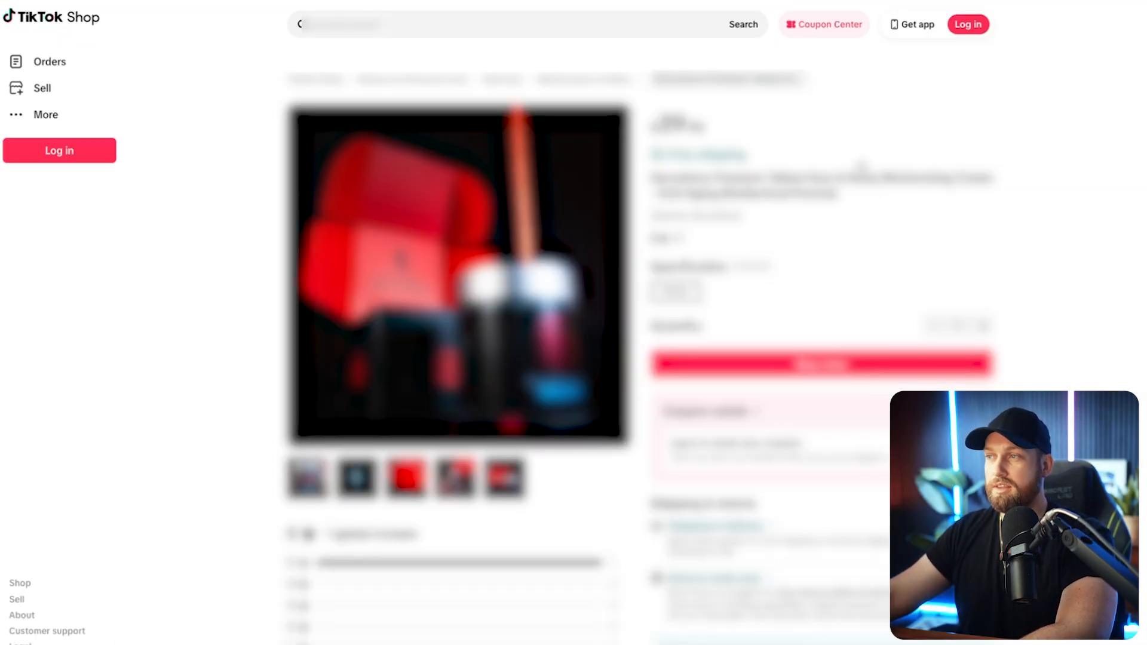
click(1068, 157)
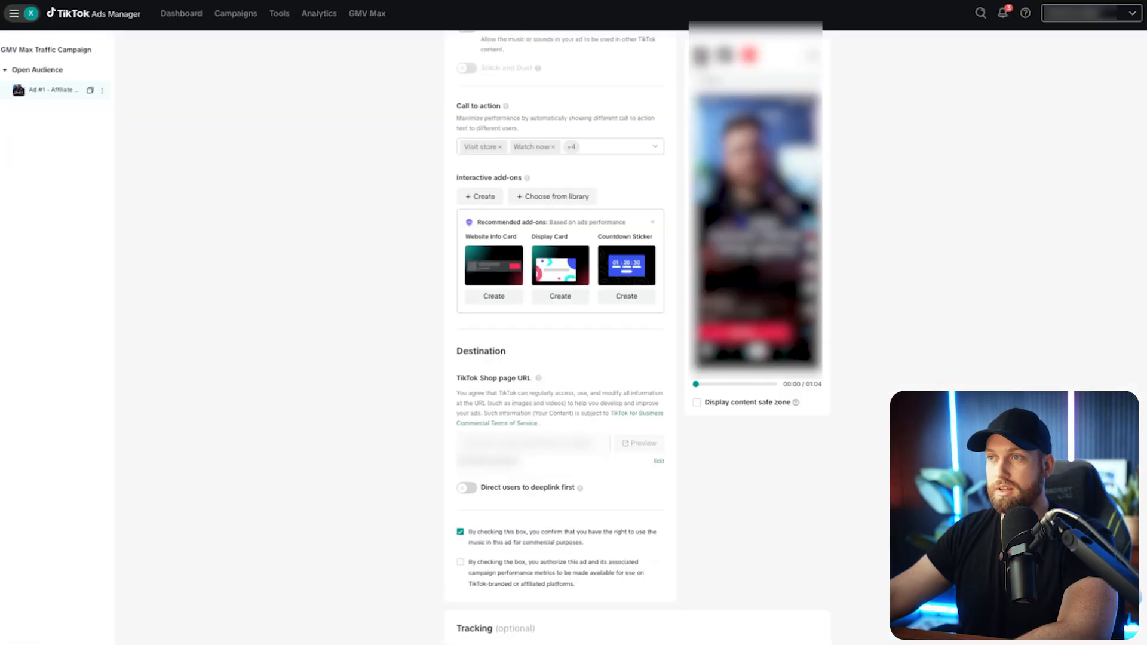
click(512, 443)
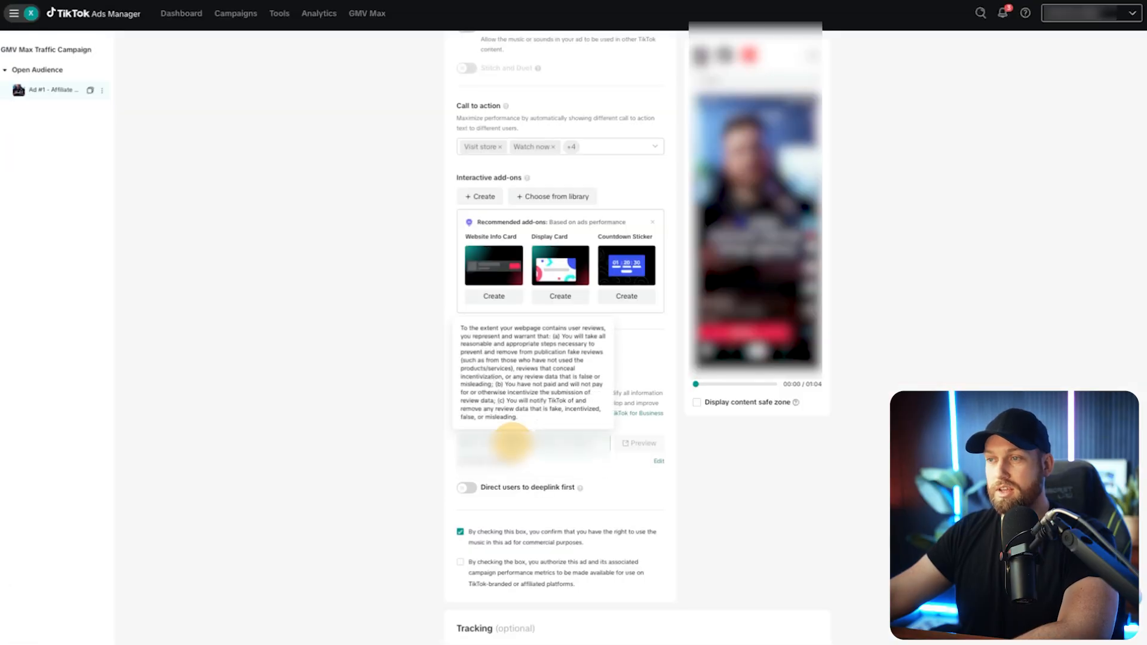
click(389, 451)
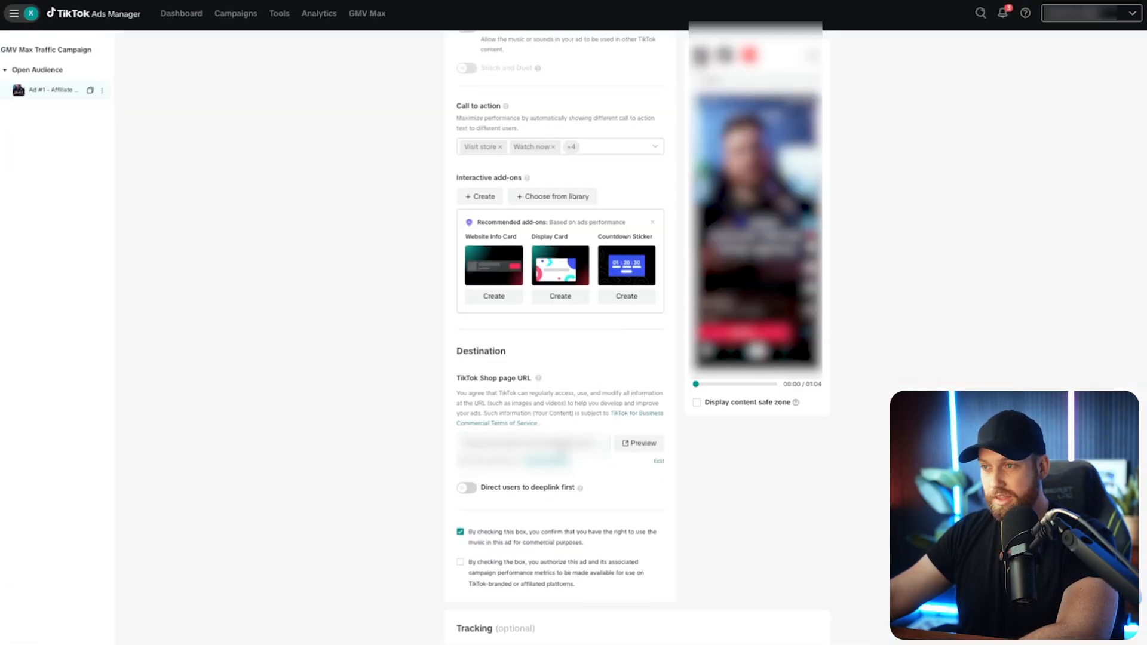
click(384, 453)
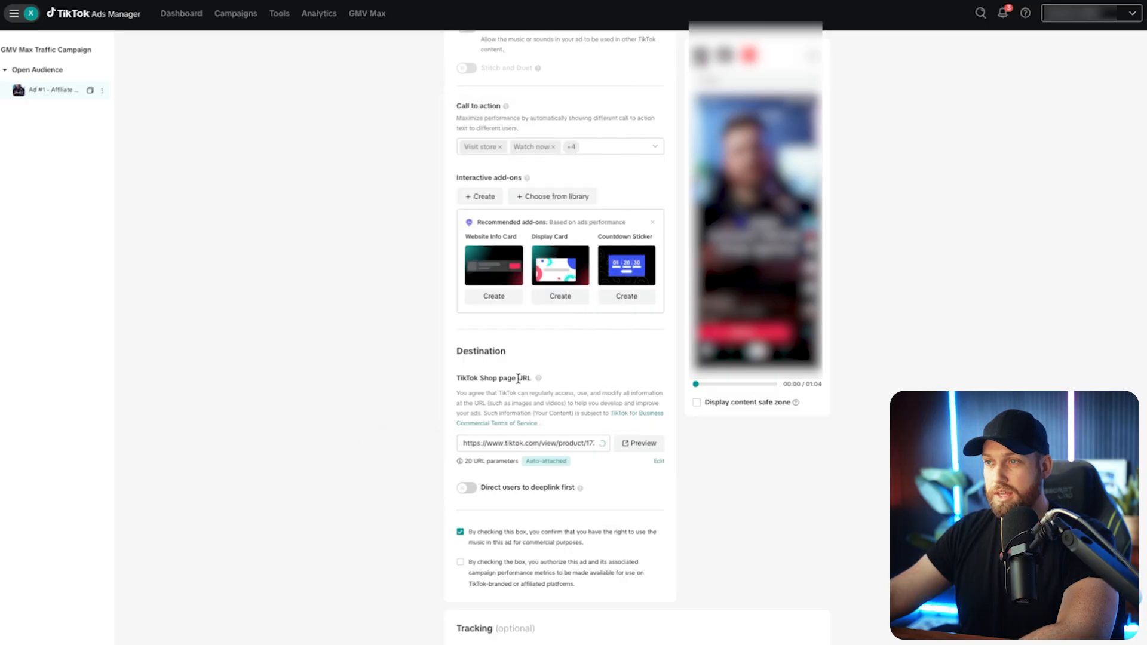
Open the Shop section of the TikTok website to examine where product pages are found.
mouse_move(538, 379)
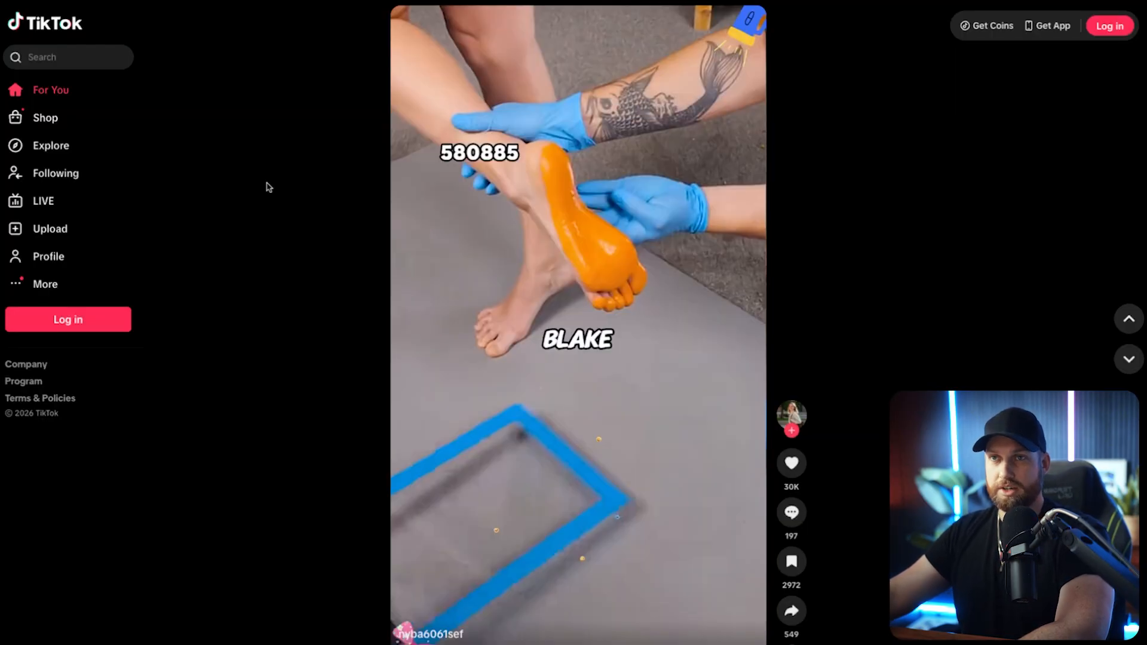
click(44, 122)
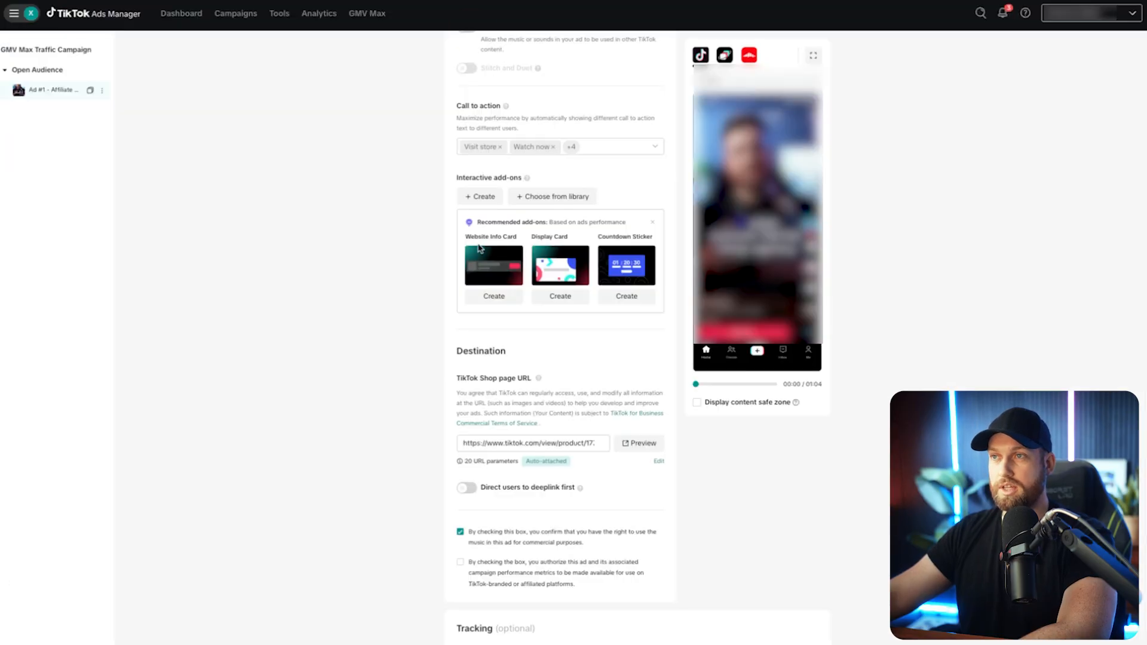
Return to TikTok Ads Manager and review the ad's destination, call to action, interactive add-ons and tracking settings.
scroll(472, 263, down, 4)
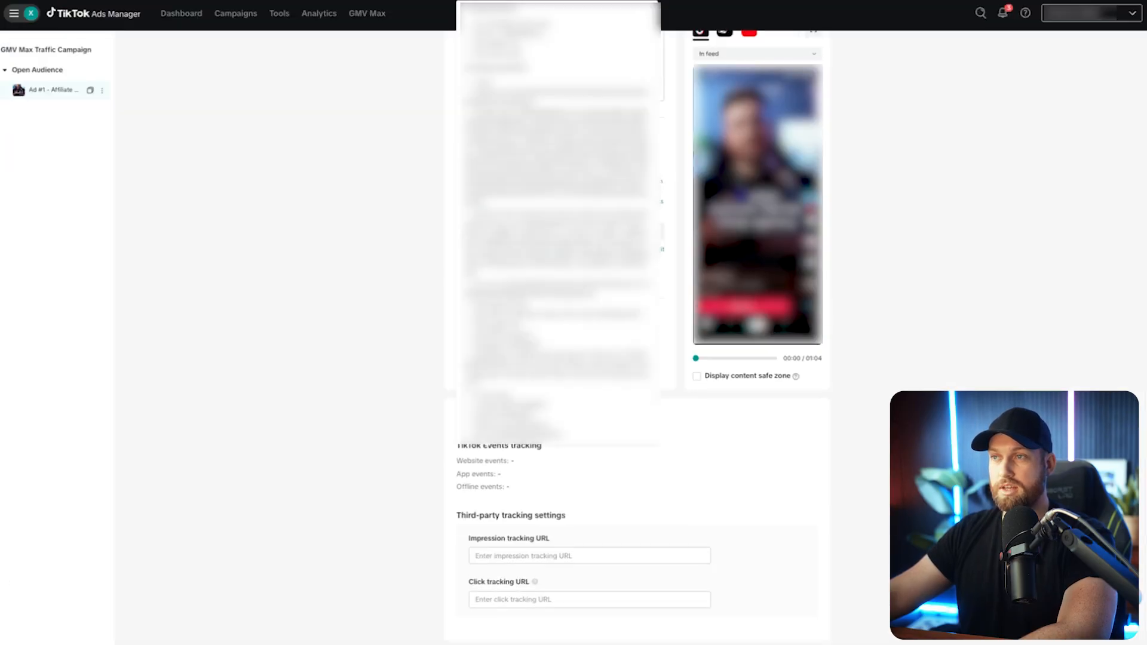
click(466, 234)
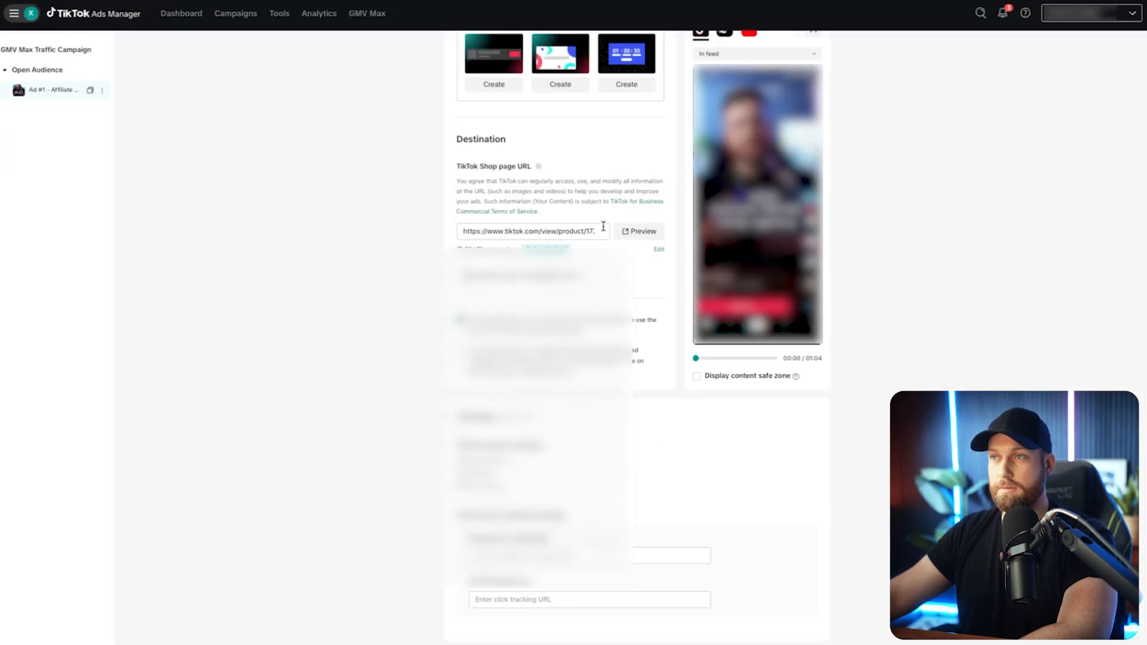
click(282, 256)
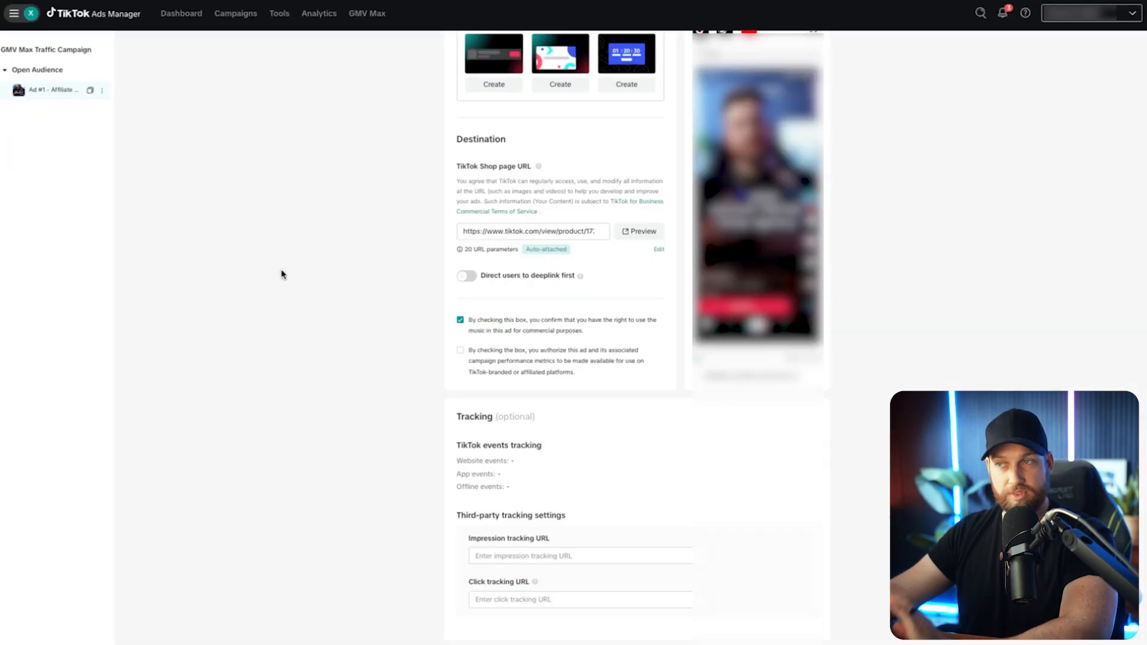
scroll(298, 306, up, 1)
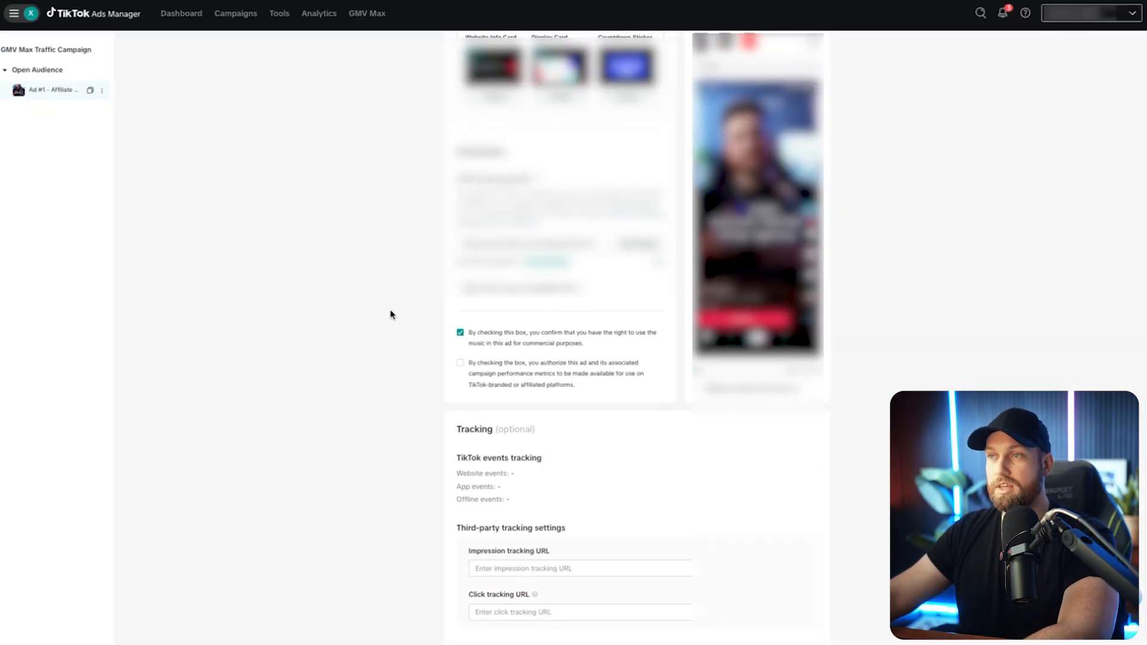
scroll(388, 313, up, 6)
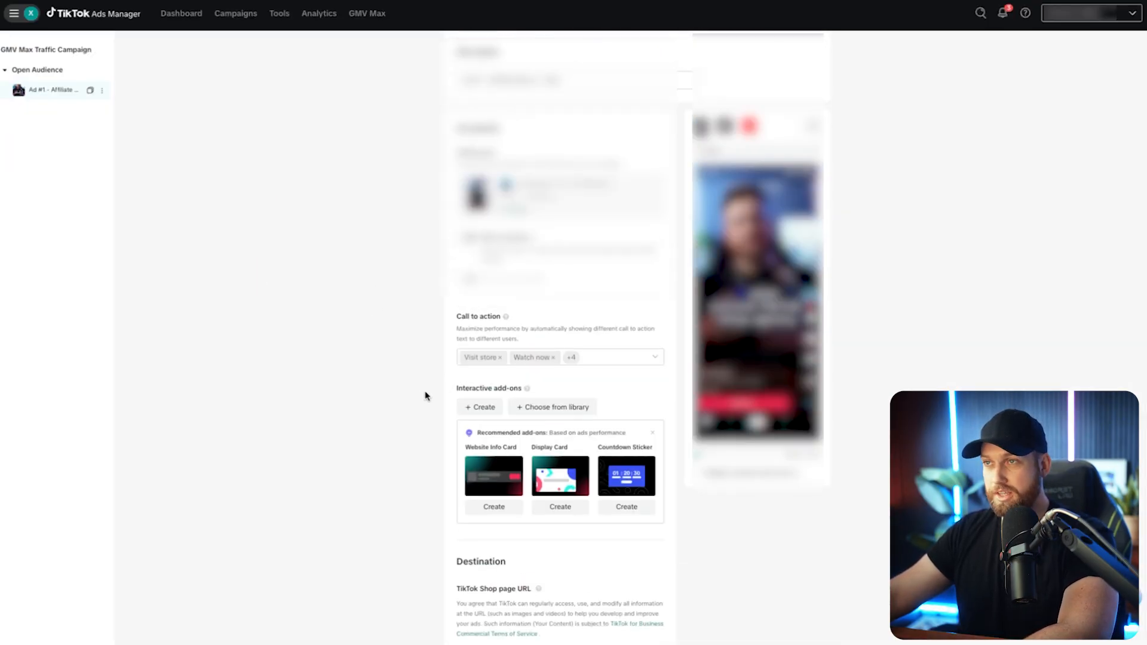
scroll(424, 296, up, 1)
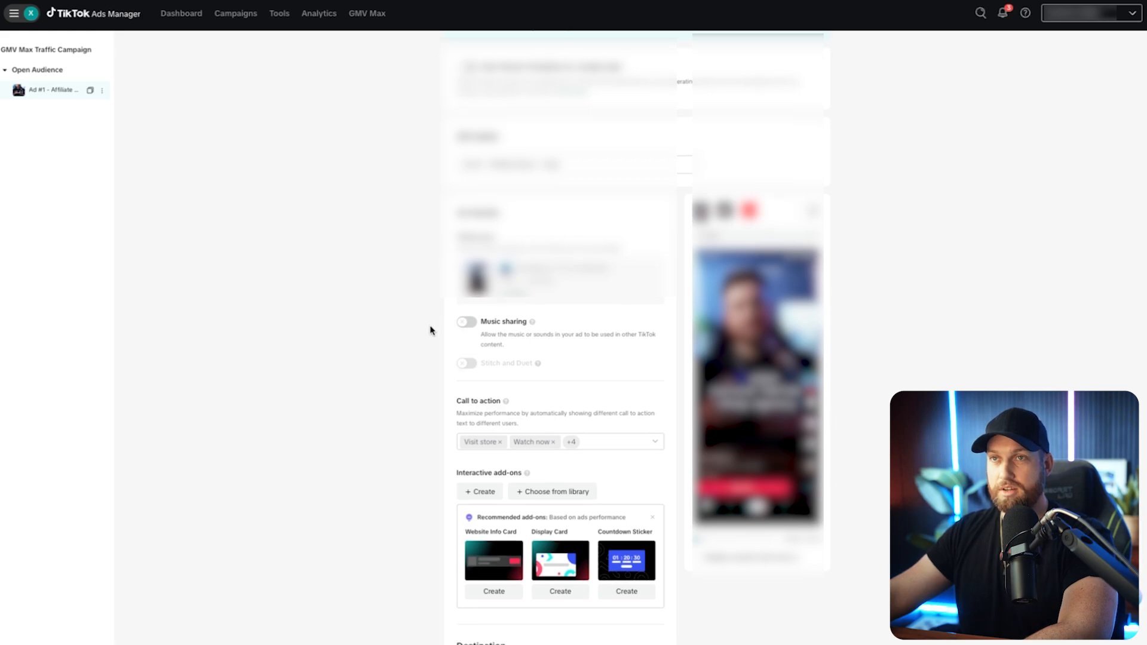
scroll(433, 330, down, 8)
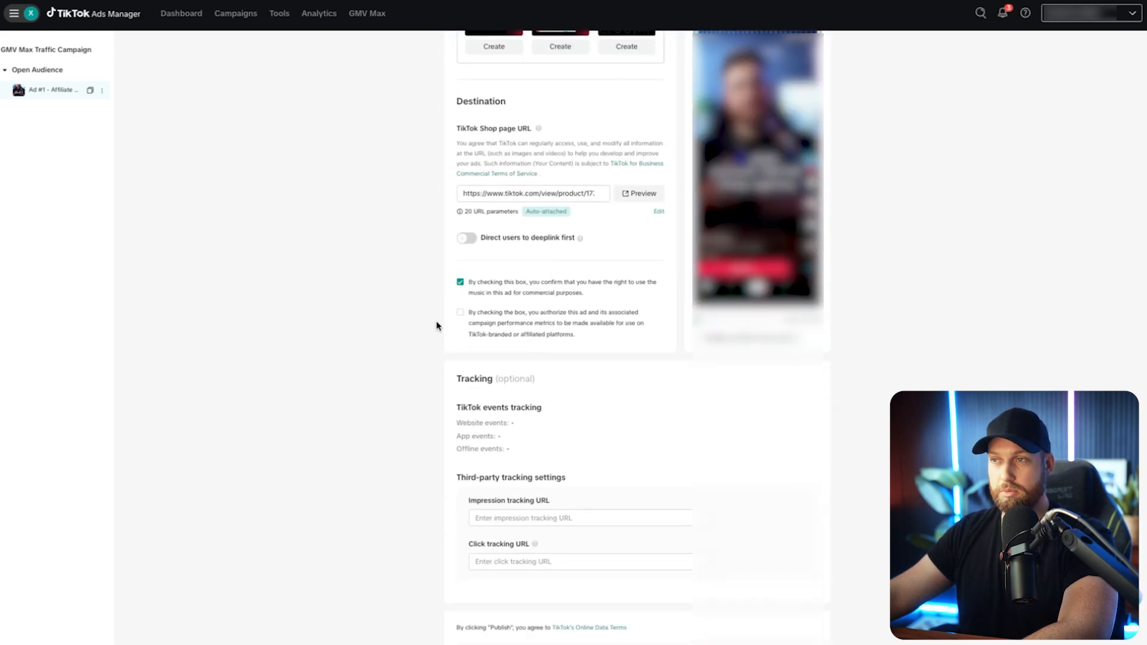